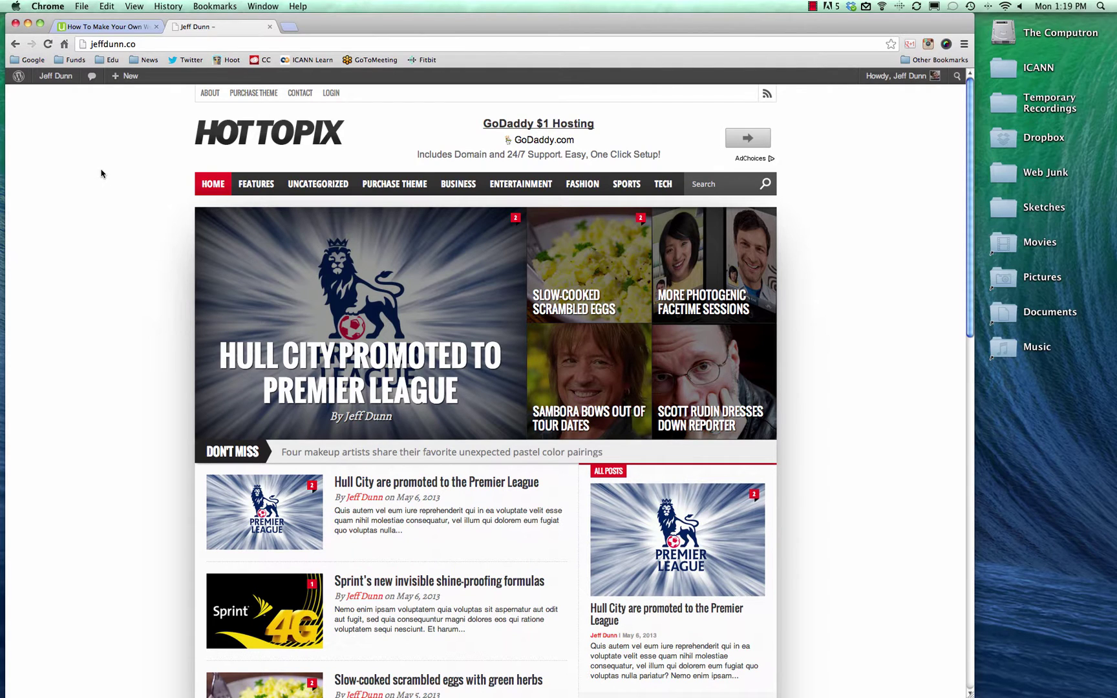
- Save the HOT TOPIX header image from Chrome to the Desktop as logo.png
scroll(134, 131, "down", 10)
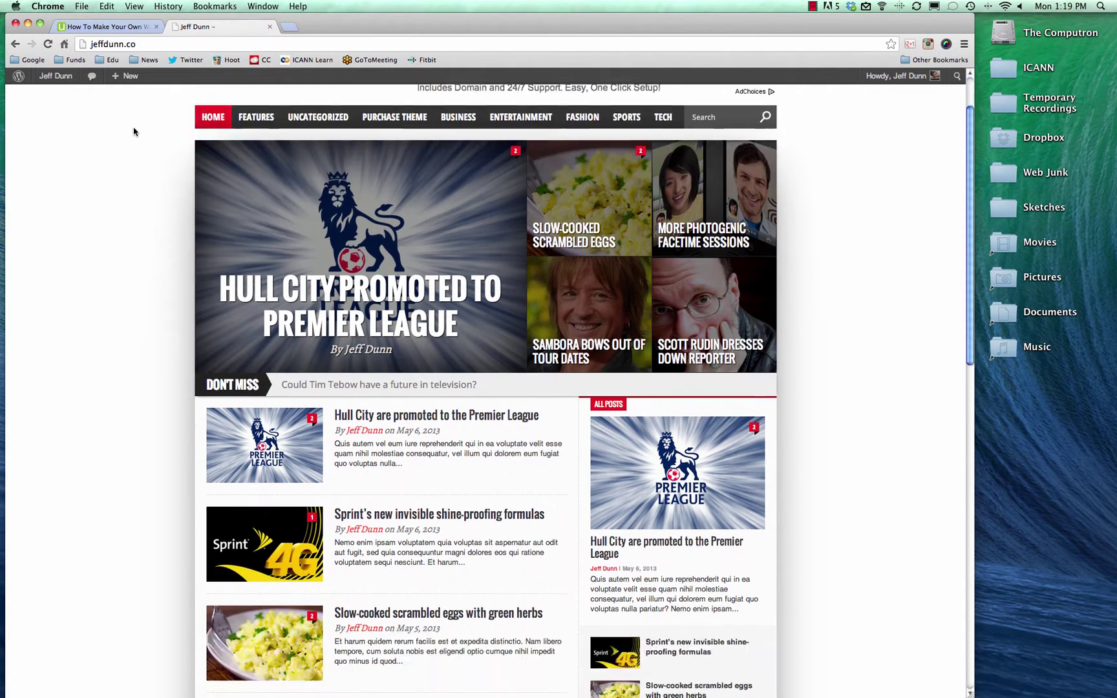
scroll(134, 131, "up", 10)
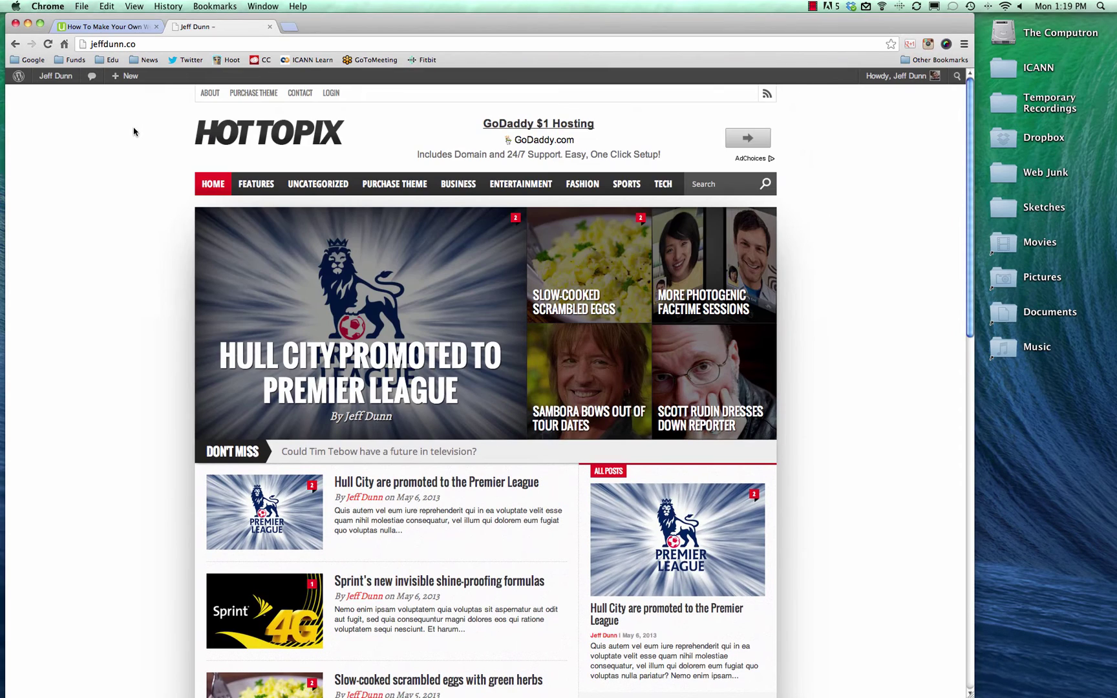
right_click(275, 133)
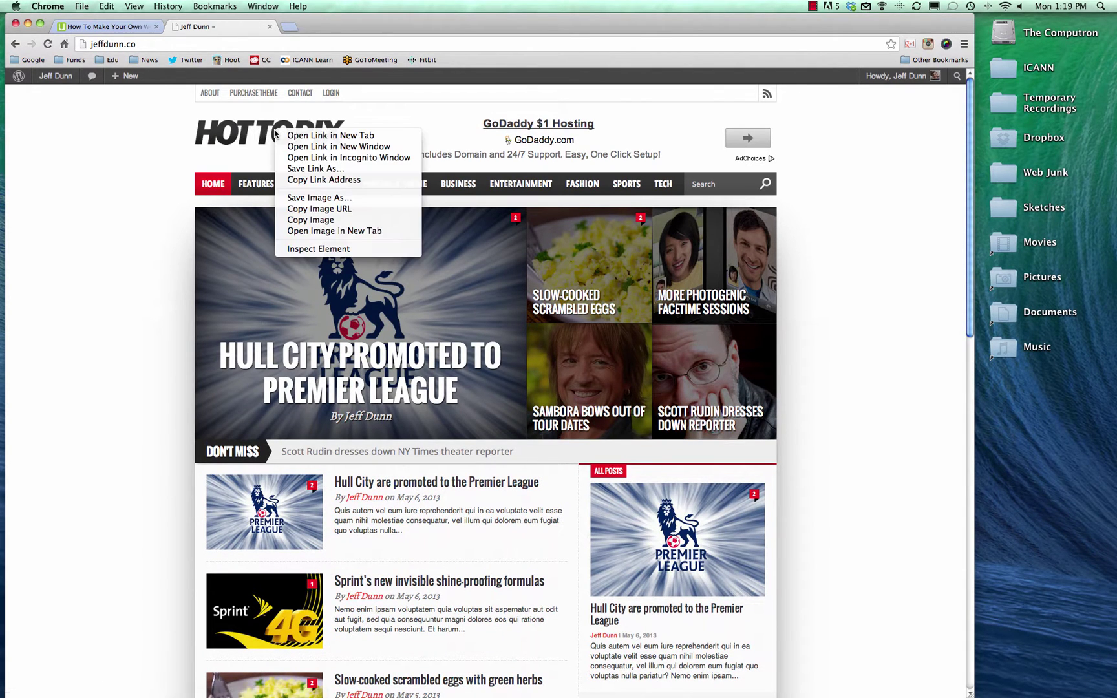
left_click(319, 198)
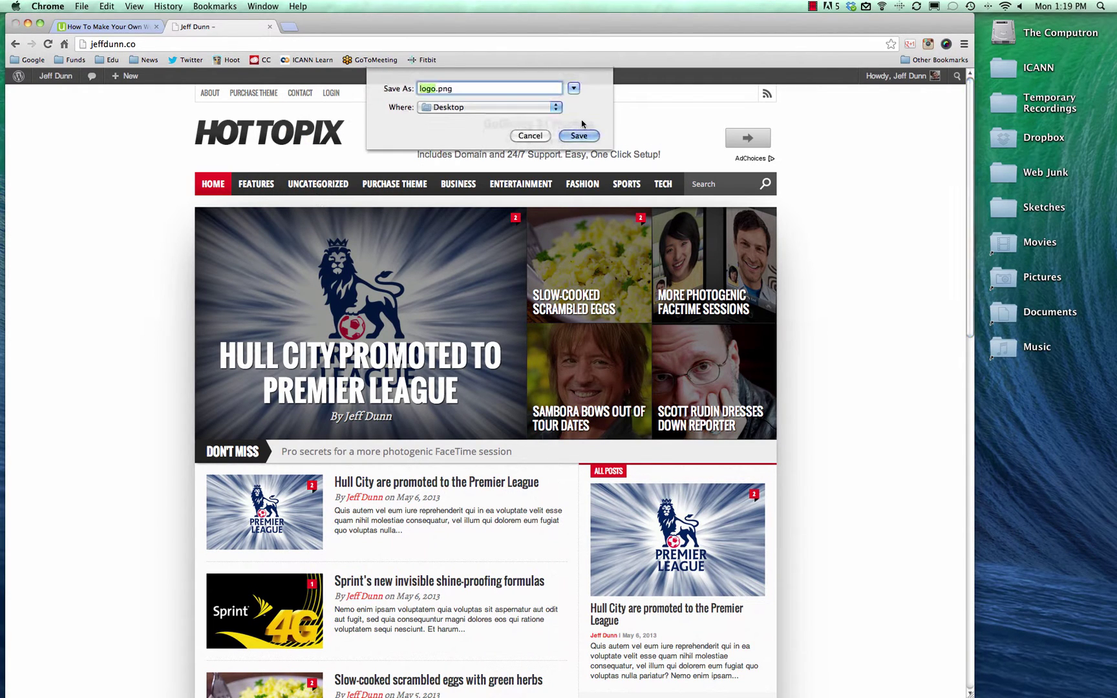
left_click(569, 137)
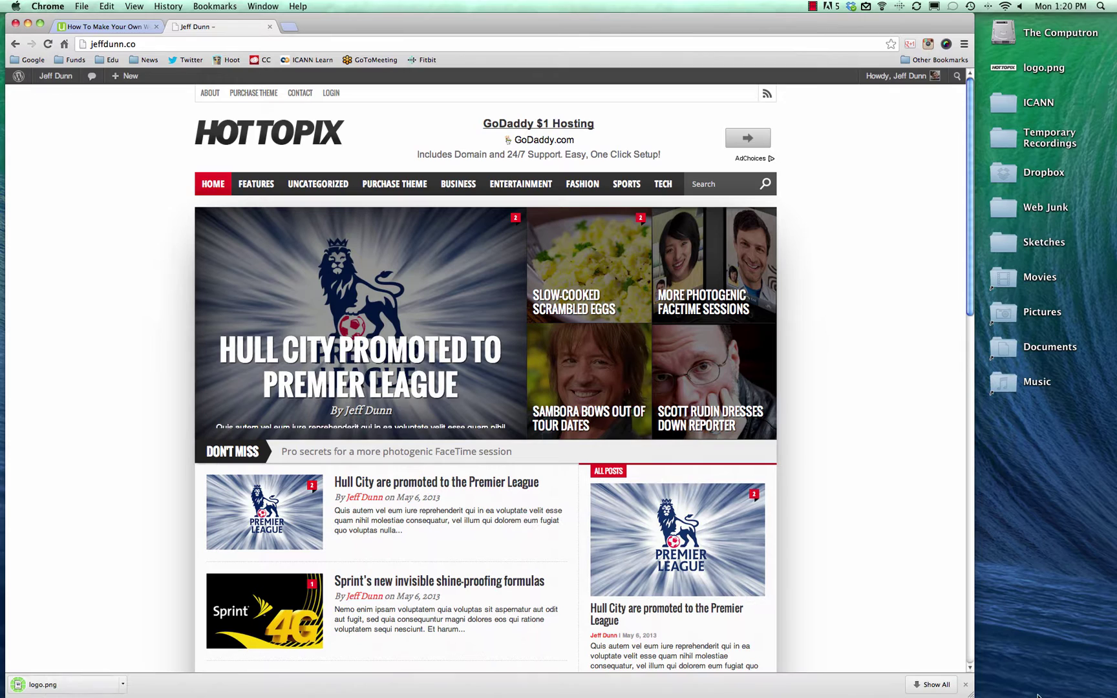
left_click(966, 685)
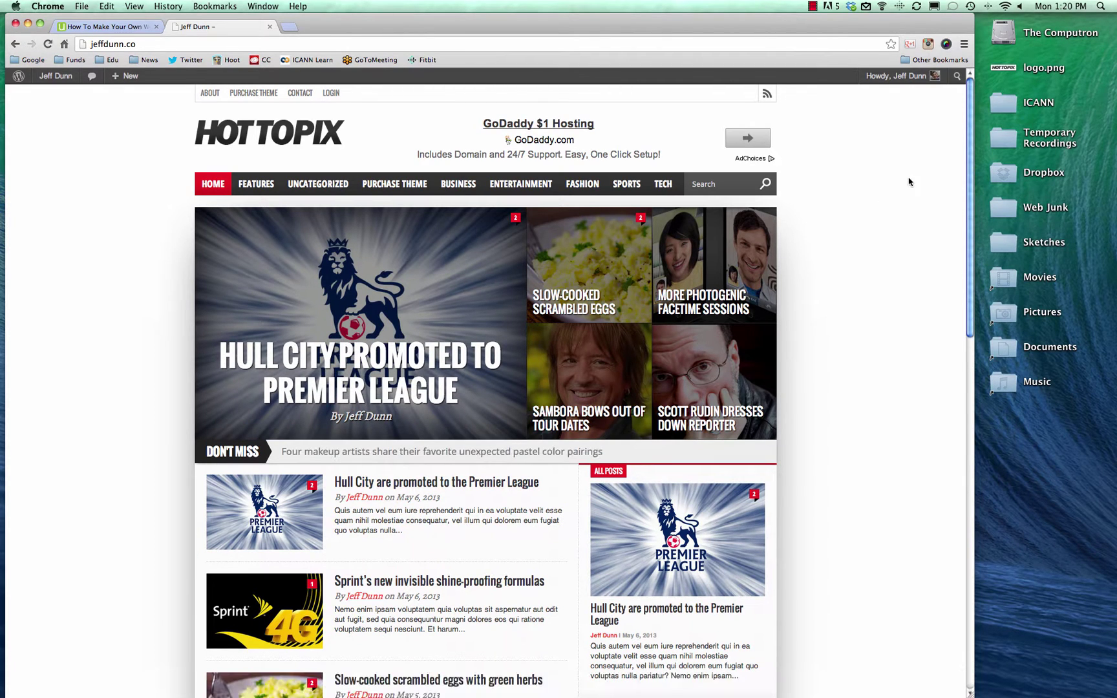
left_click(1024, 74)
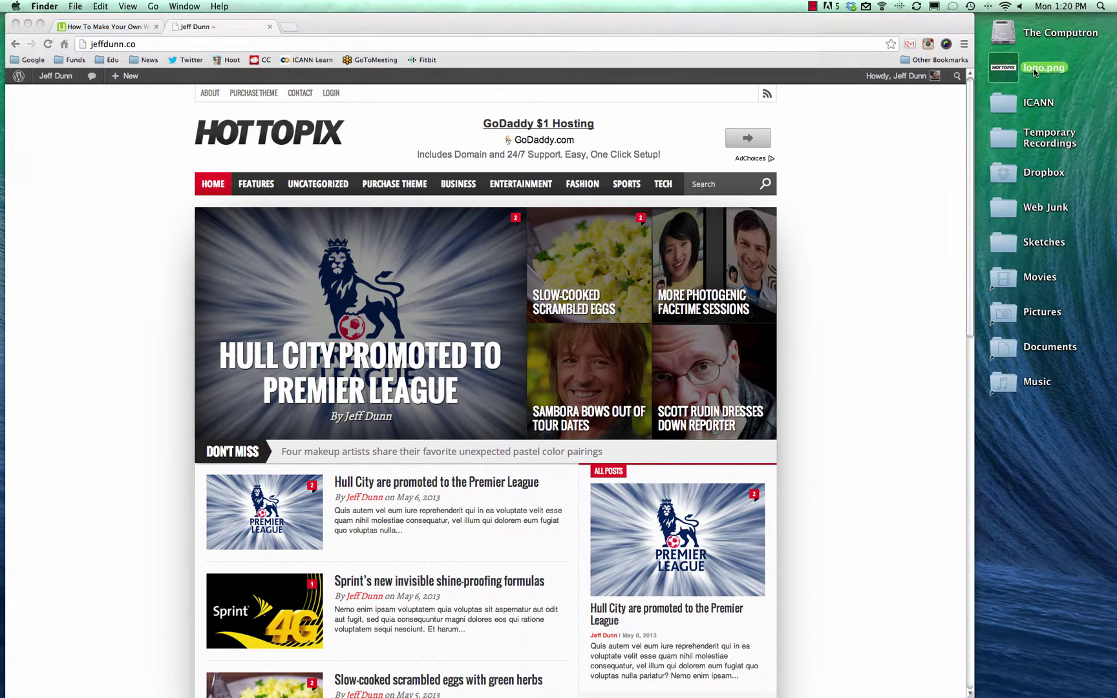
- Open logo.png from the Desktop in Adobe Photoshop CS6.app via Open With
right_click(1039, 72)
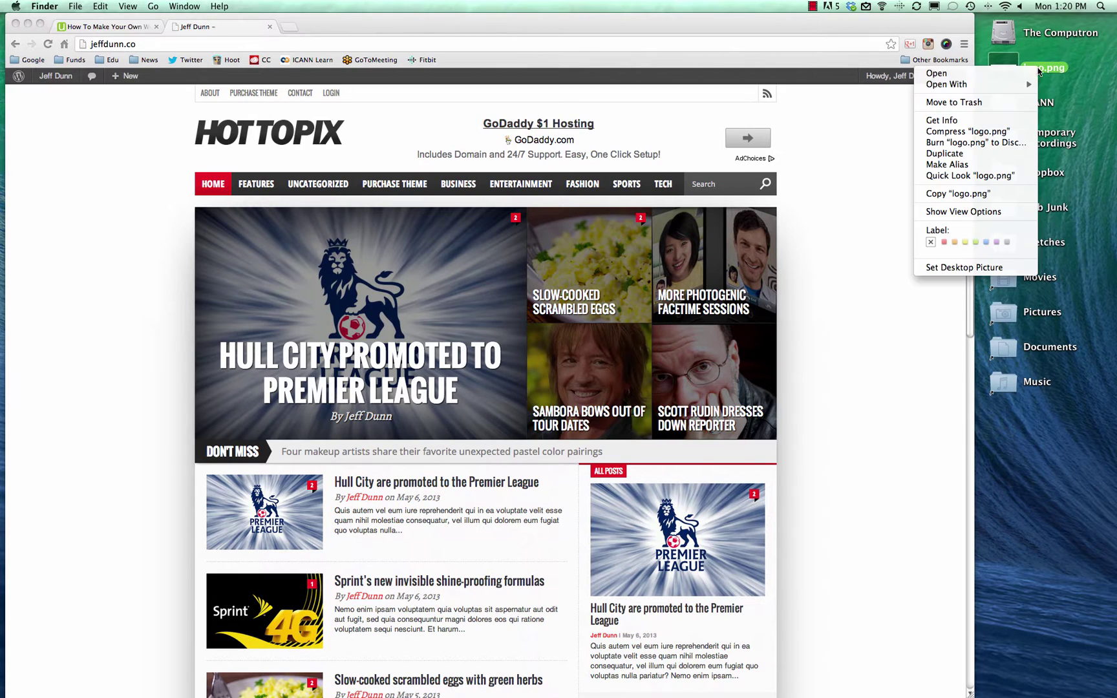
mouse_move(935, 86)
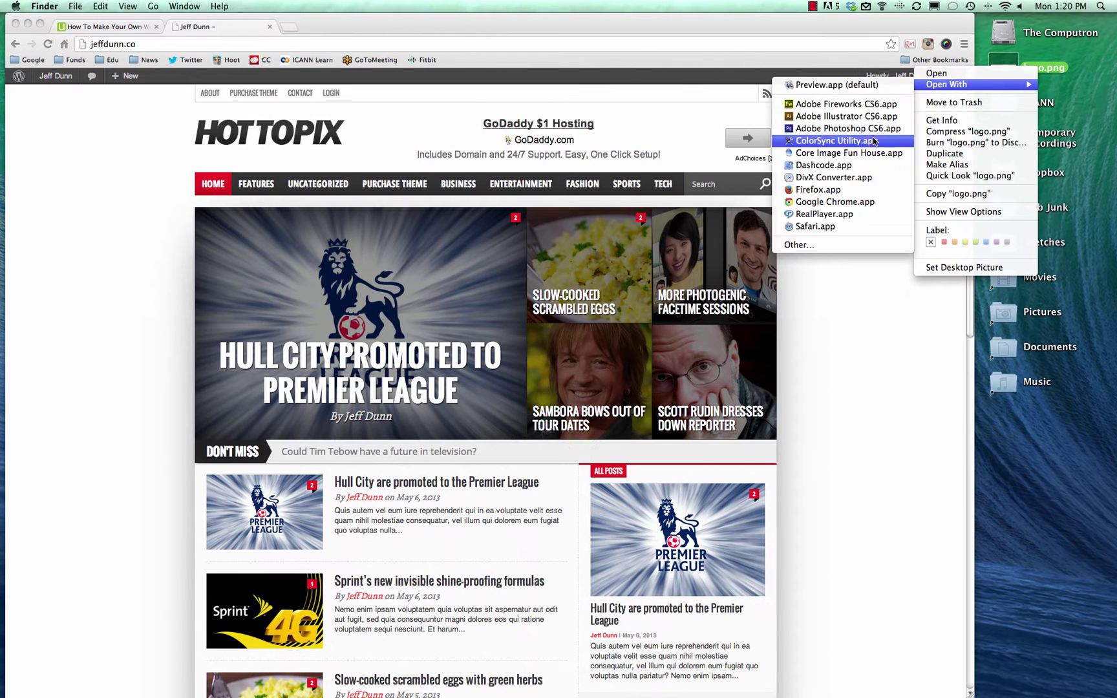
left_click(848, 128)
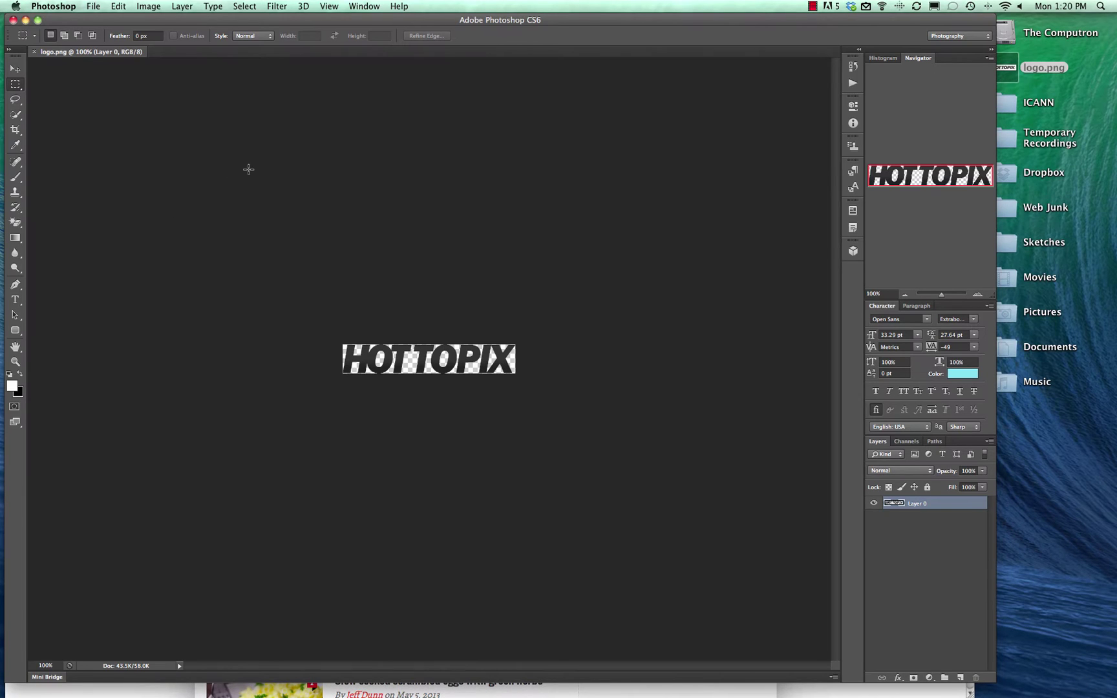
- Check the logo's canvas size in pixels, reading 297 × 50
left_click(148, 7)
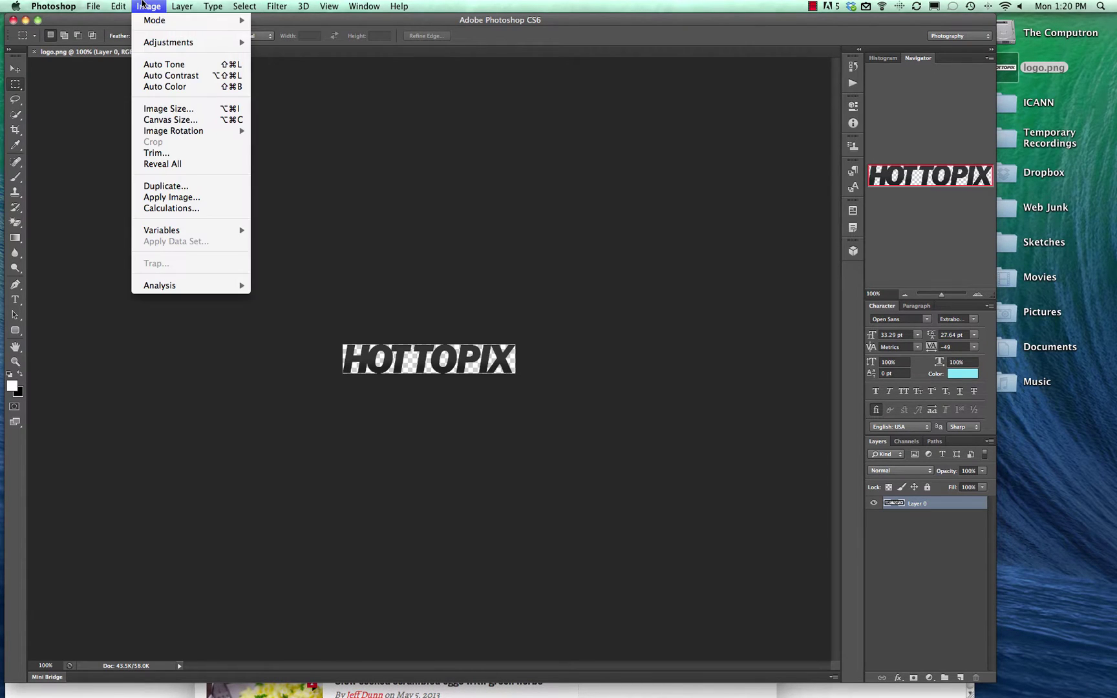
left_click(189, 121)
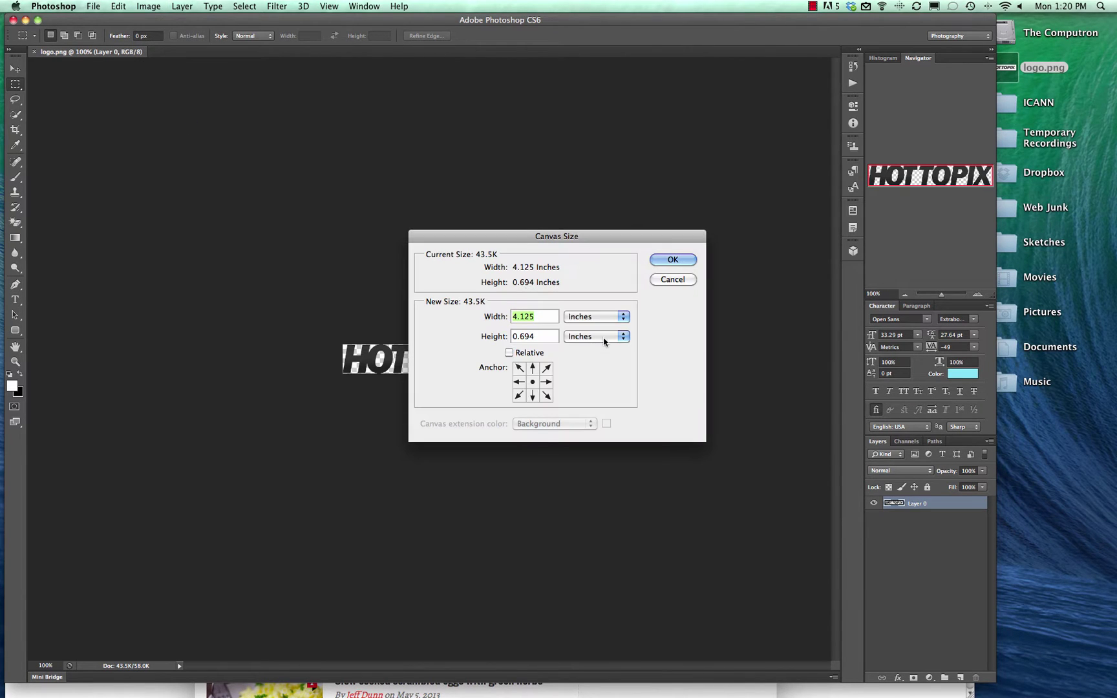
left_click(600, 315)
left_click(599, 311)
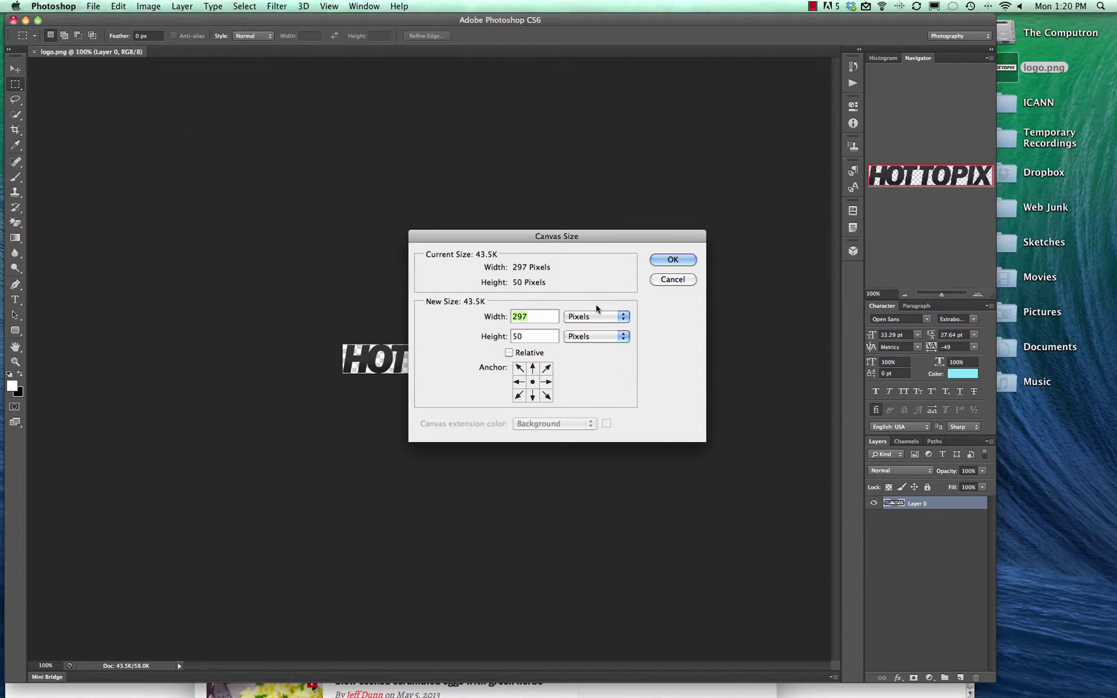
left_click(536, 318)
left_click_drag(539, 317, 512, 318)
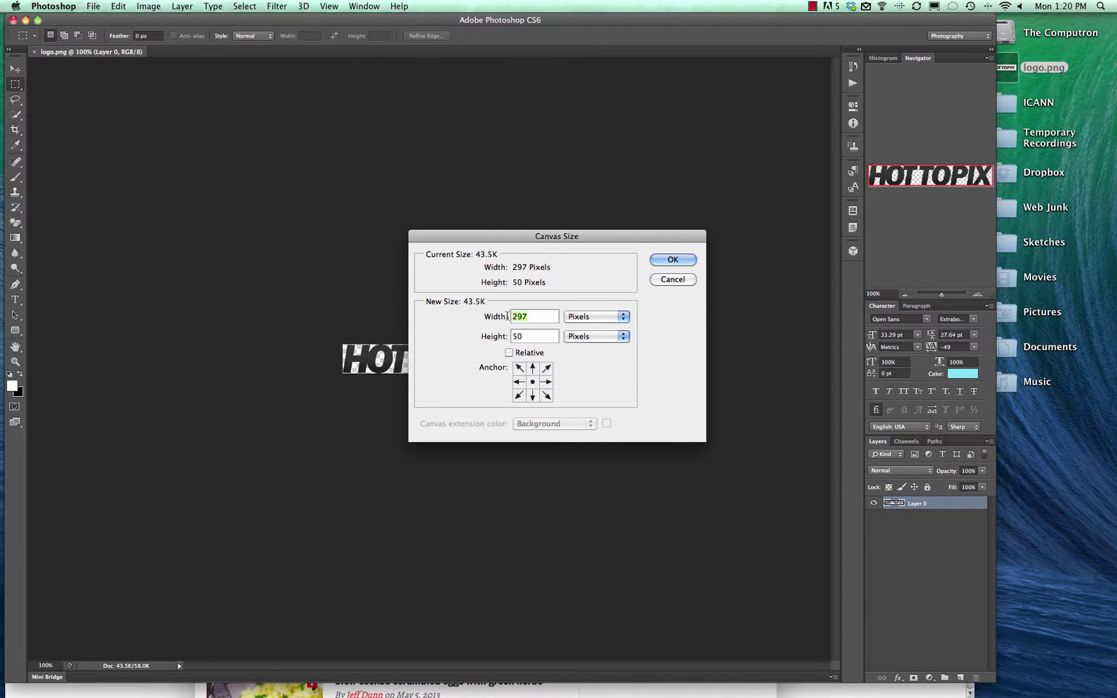
- Close logo.png and create a new transparent document, 297 × 50 pixels
left_click(671, 280)
key("super+w")
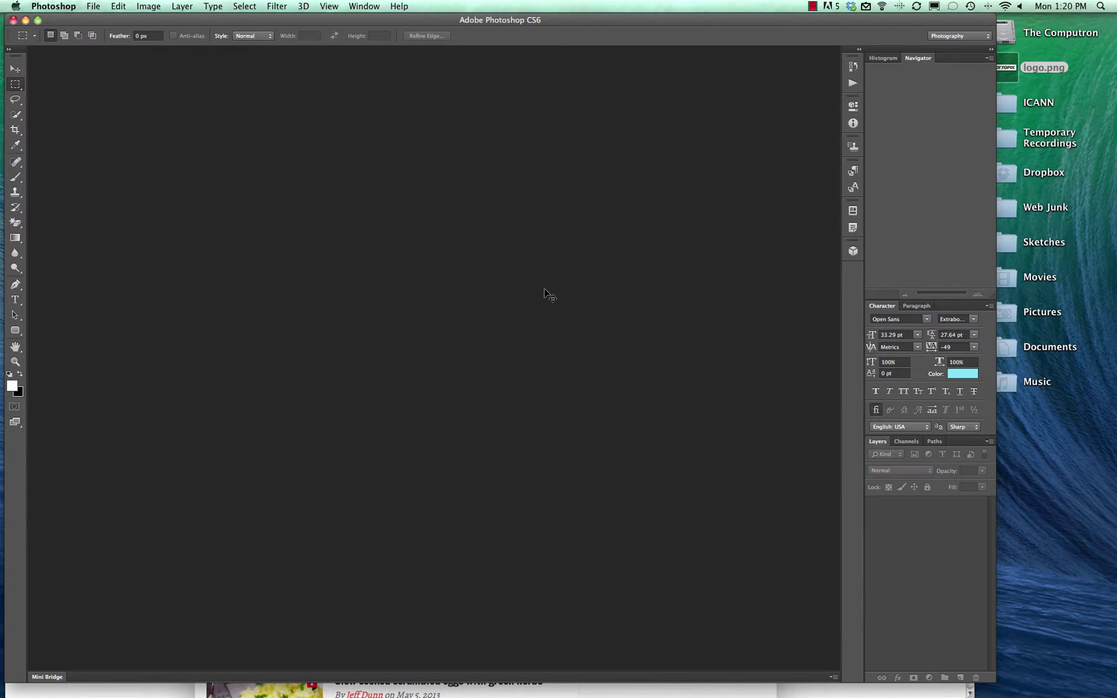
key("super+n")
key("Tab")
type("297")
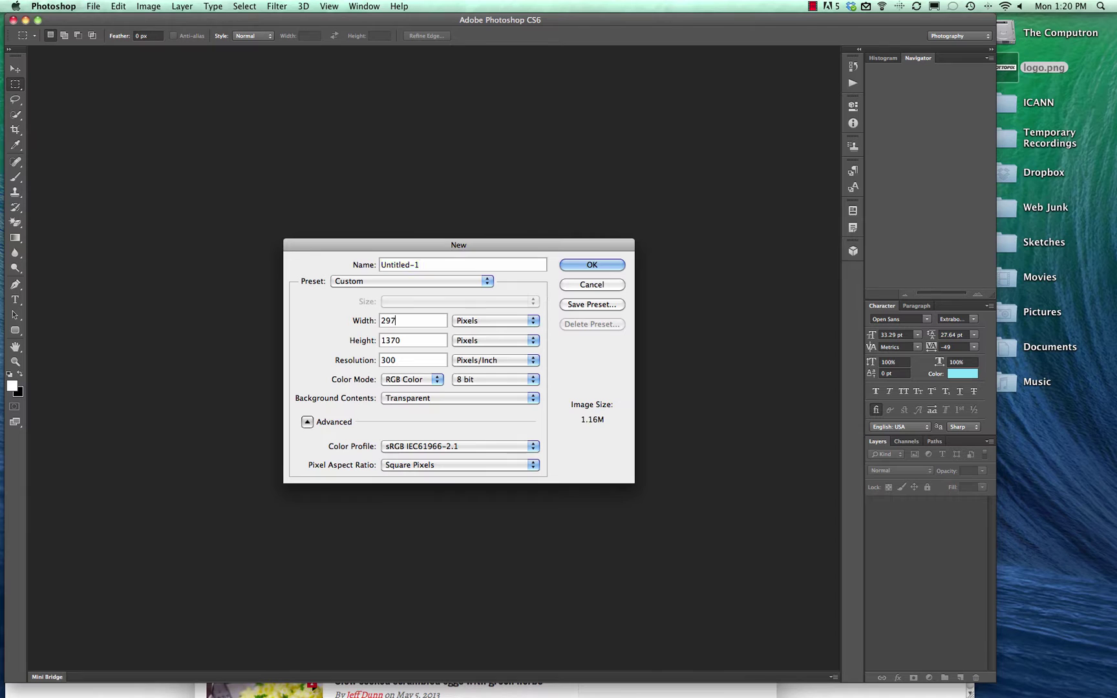
key("Tab")
type("50")
left_click(602, 263)
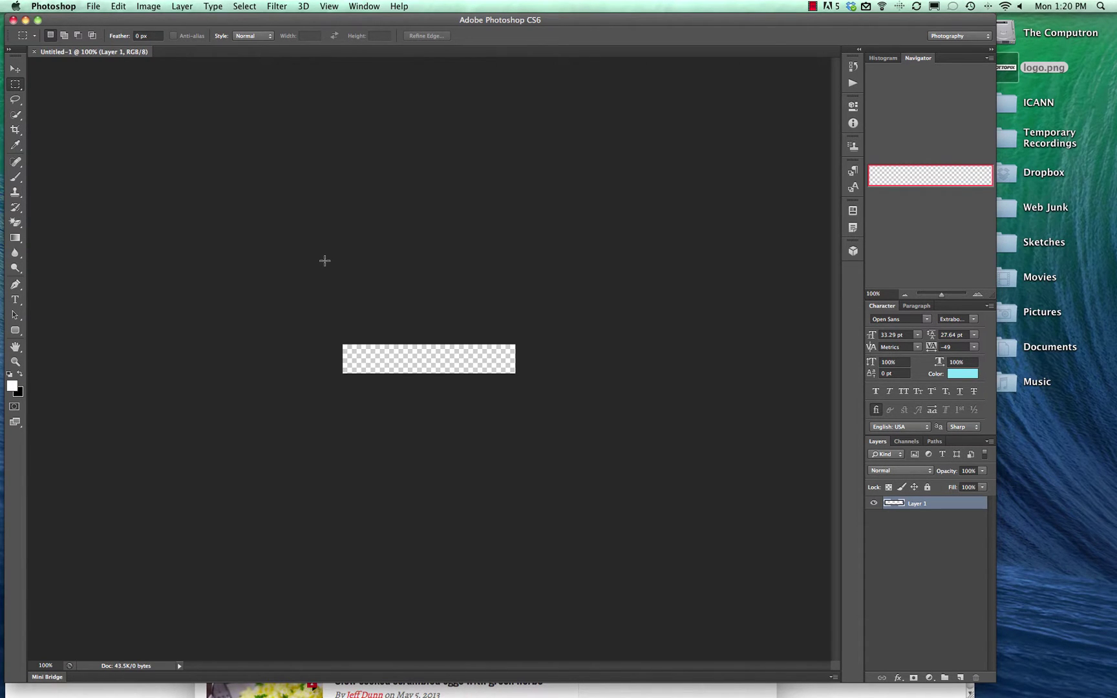
- Glance at the Hot Topix site in Chrome alongside the other open windows
key("F3")
left_click(255, 128)
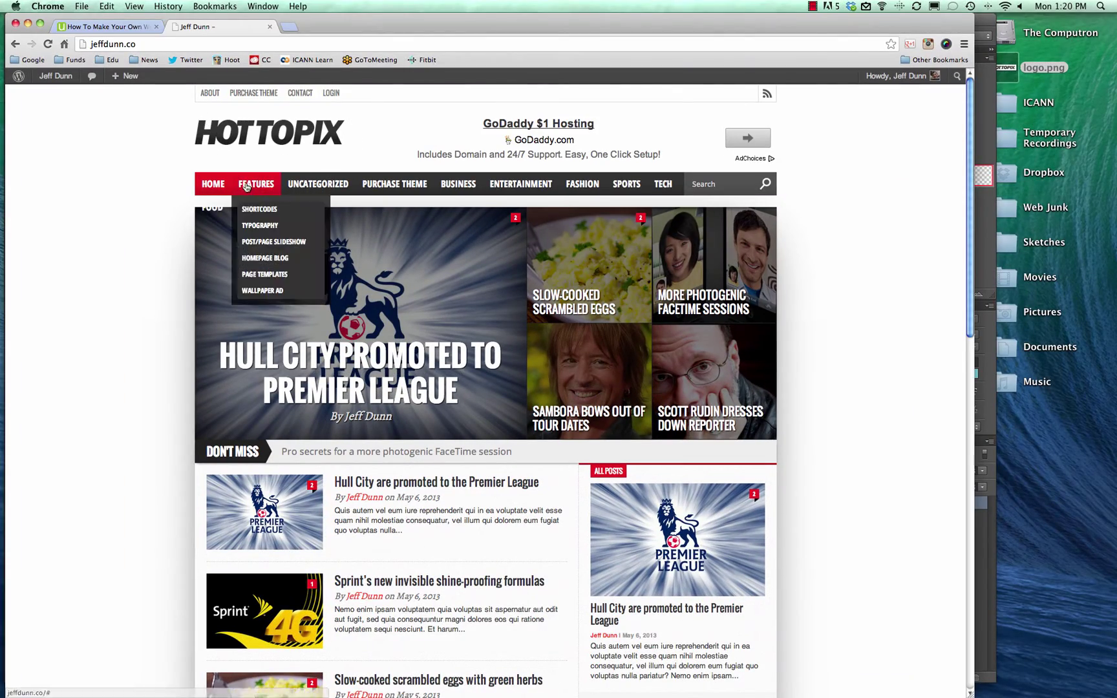
key("F3")
- Type the name text on the canvas and colour it dark grey 2c2c2c
left_click(457, 222)
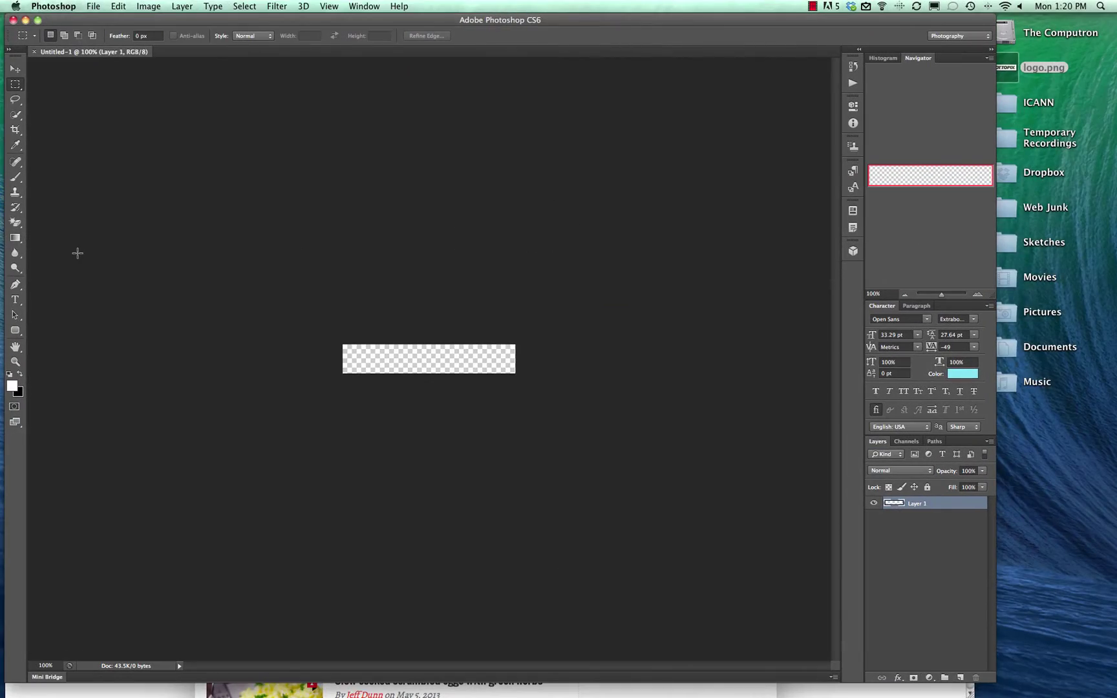
left_click(15, 299)
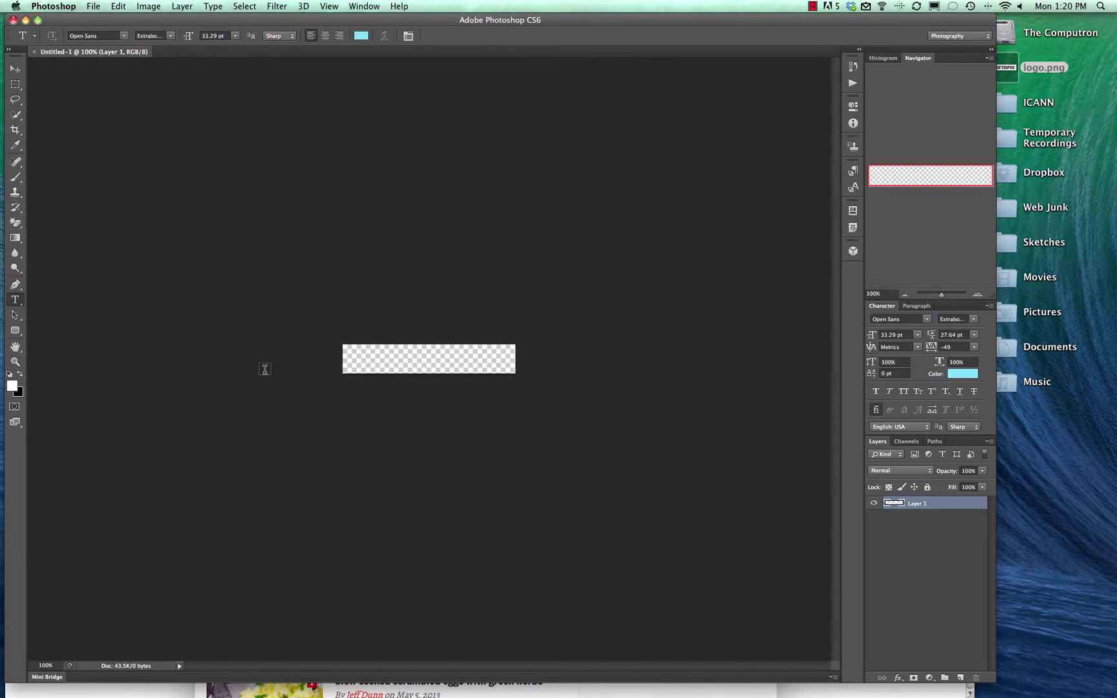
left_click(352, 360)
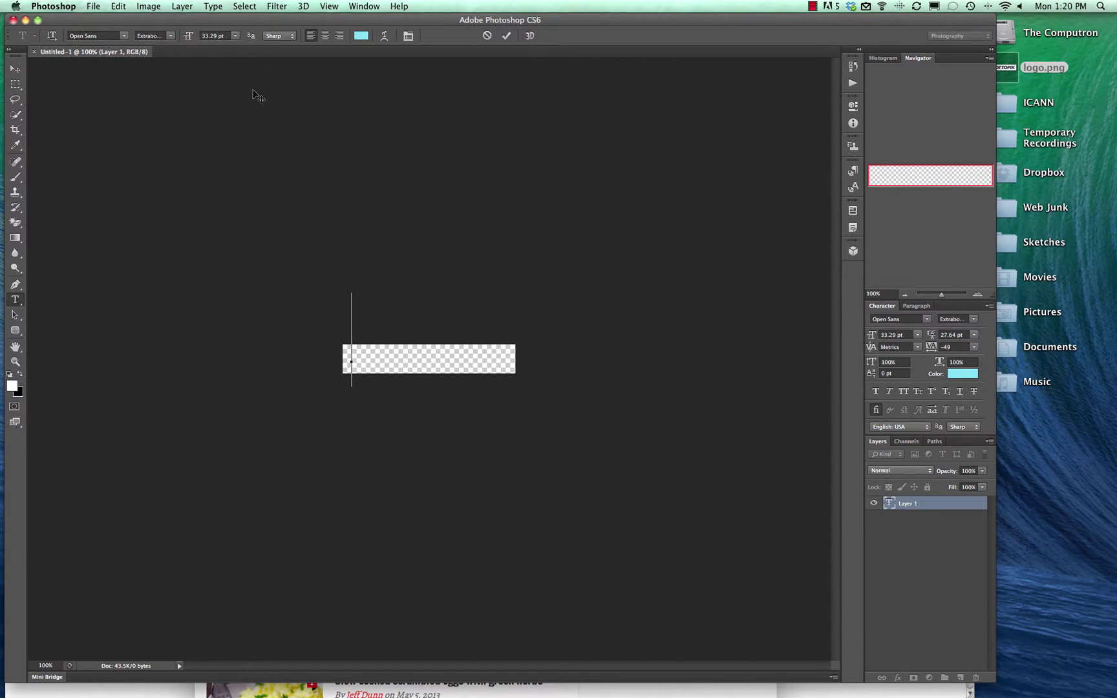
type("Computron")
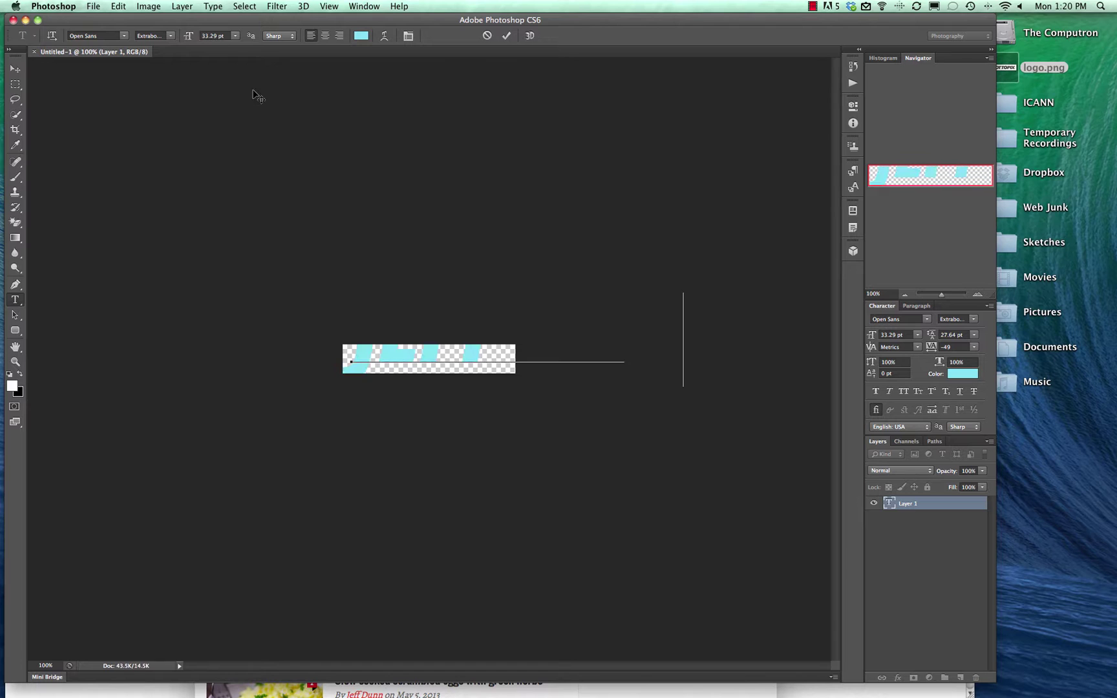
key("super+a")
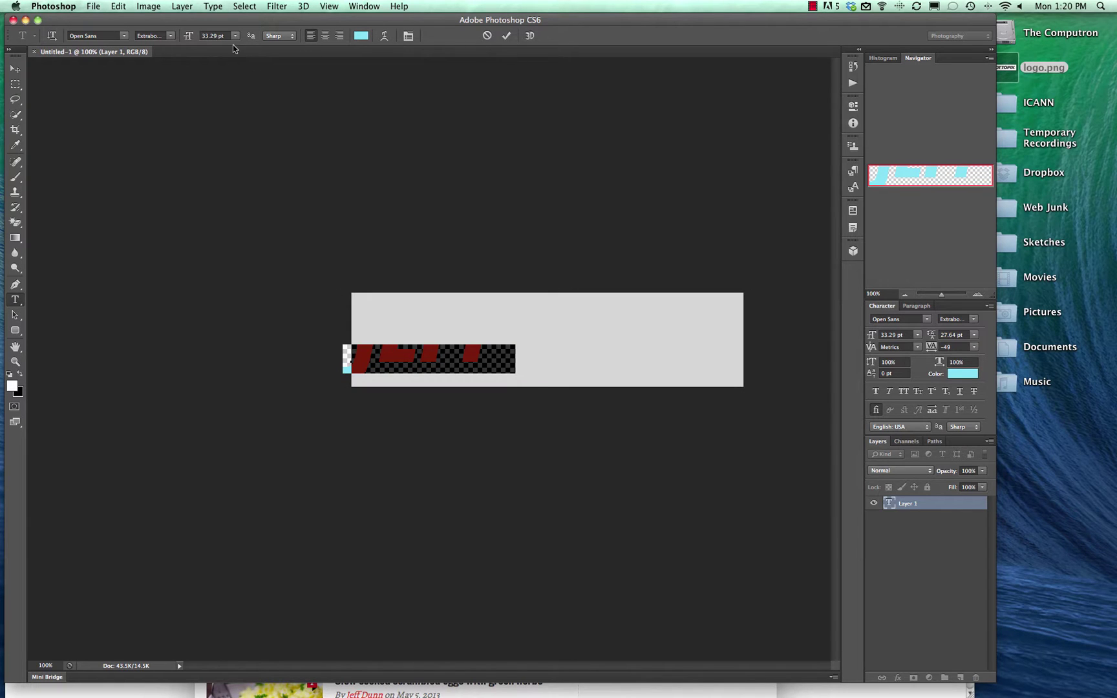
left_click(361, 38)
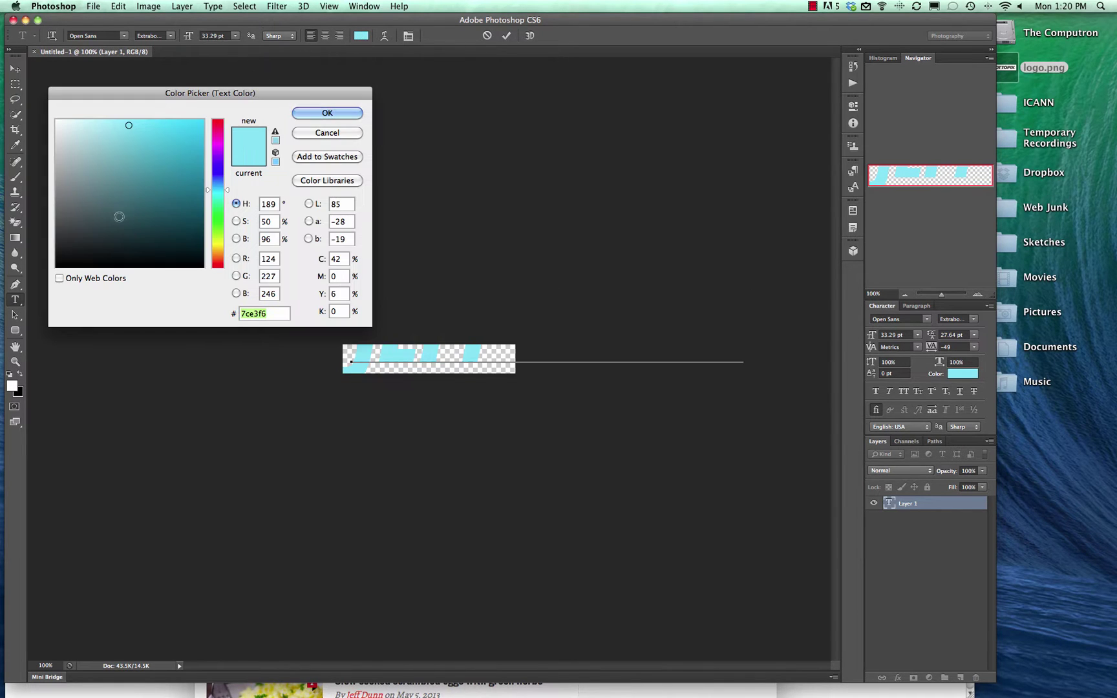
left_click_drag(114, 214, 53, 242)
key("Return")
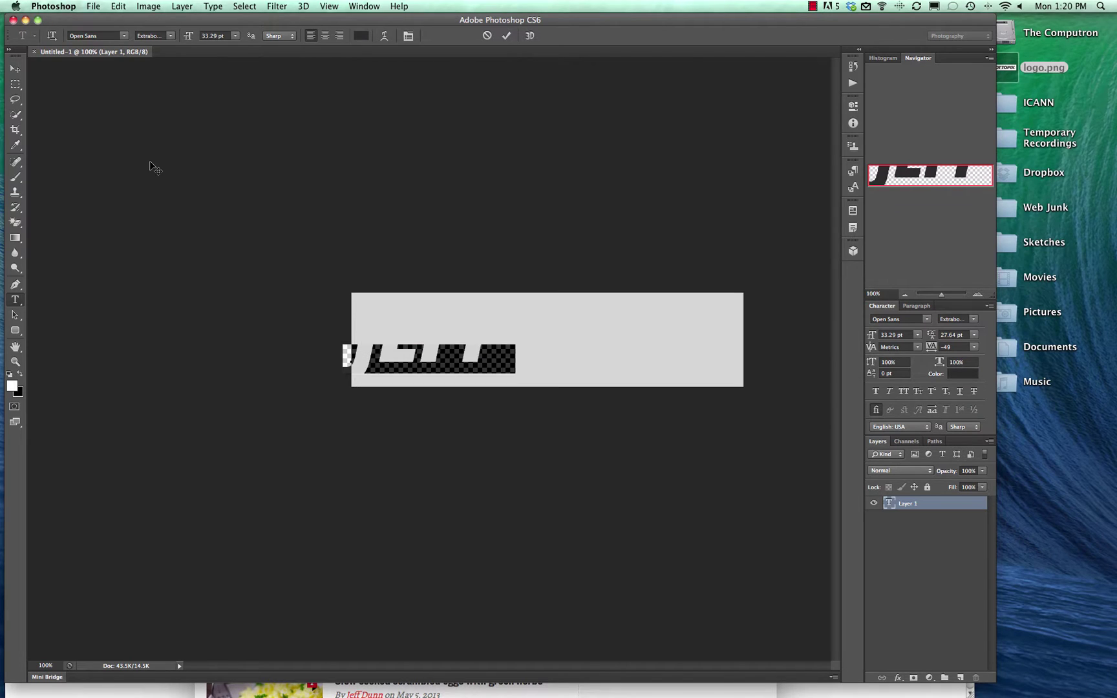
- Set the text size to 13.29 pt and reposition it for scaling
left_click(212, 36)
type("13.29")
key("Return")
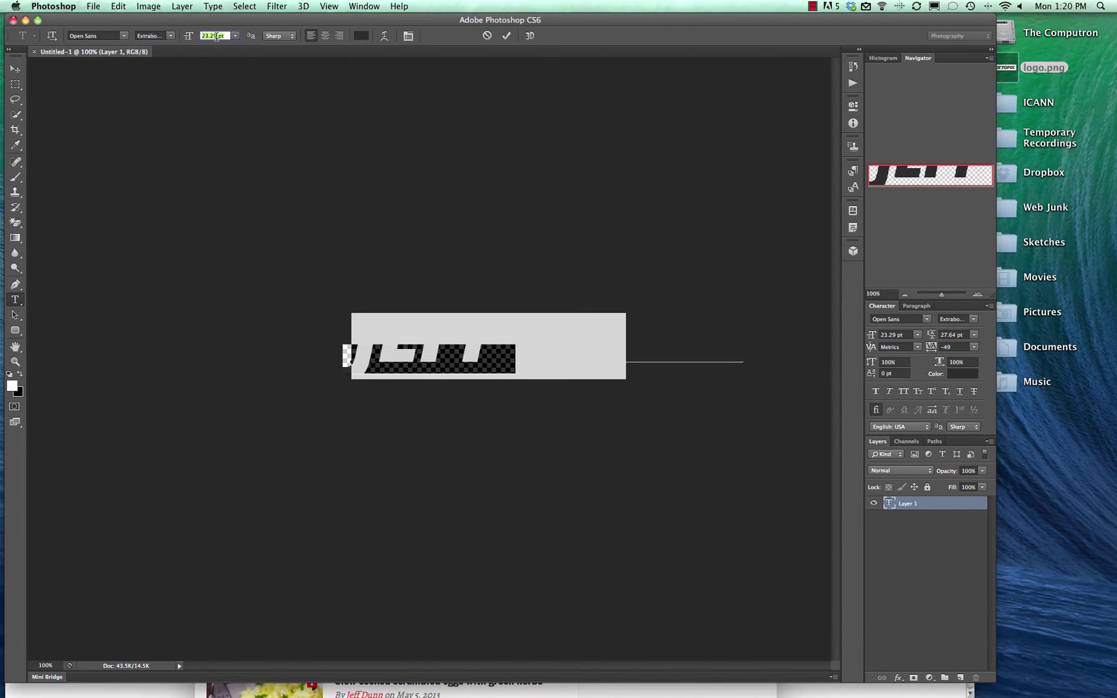
left_click(18, 70)
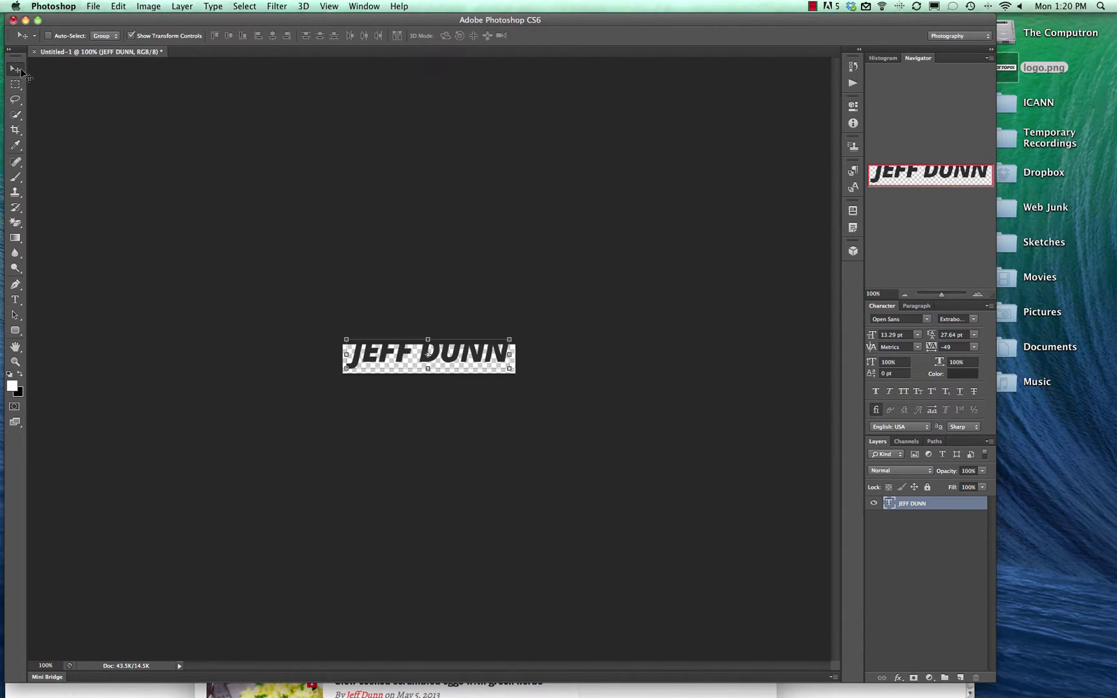
left_click_drag(455, 354, 514, 386)
left_click(506, 375)
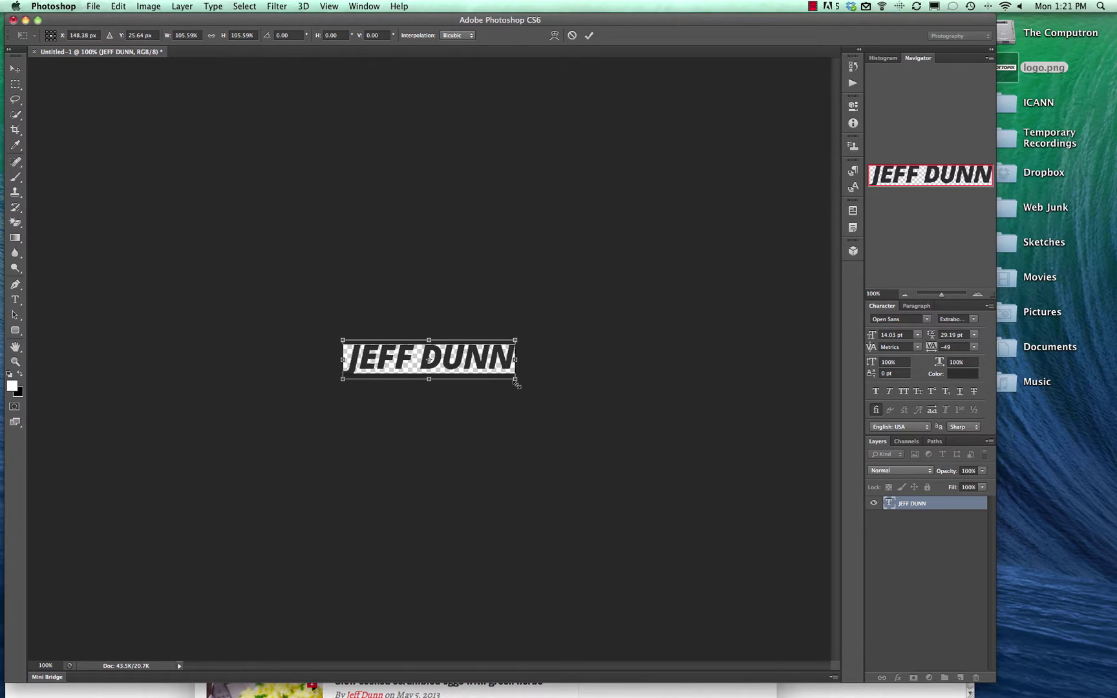
- Commit the 105.59% text scaling and apply Image > Reveal All so the text fits
key("Return")
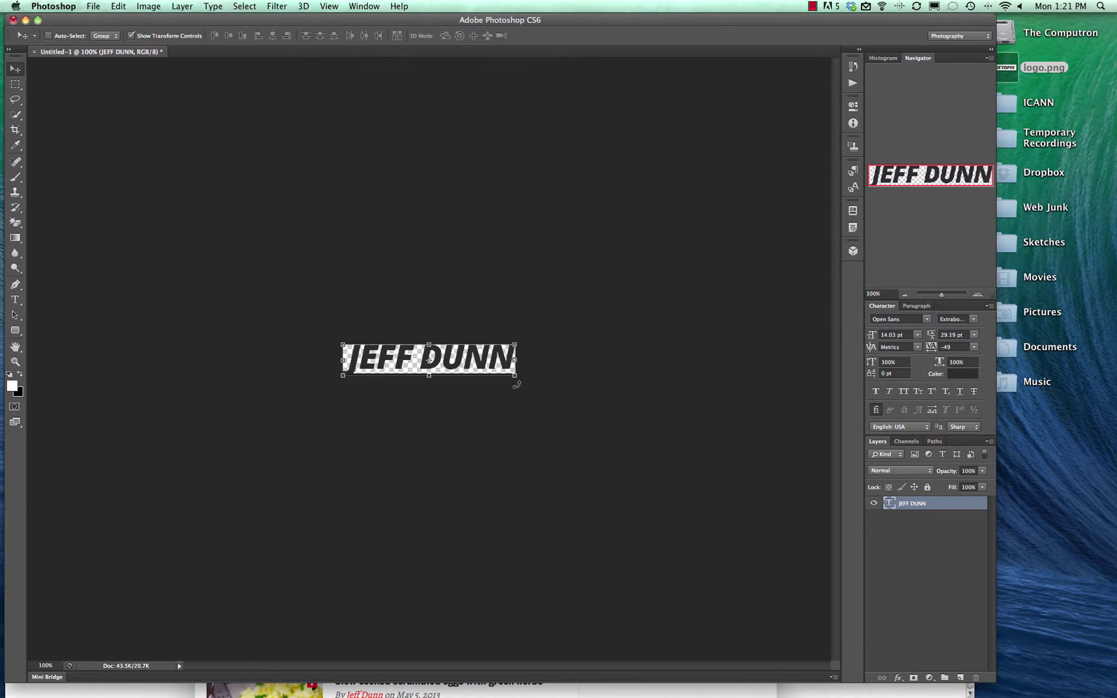
left_click(147, 6)
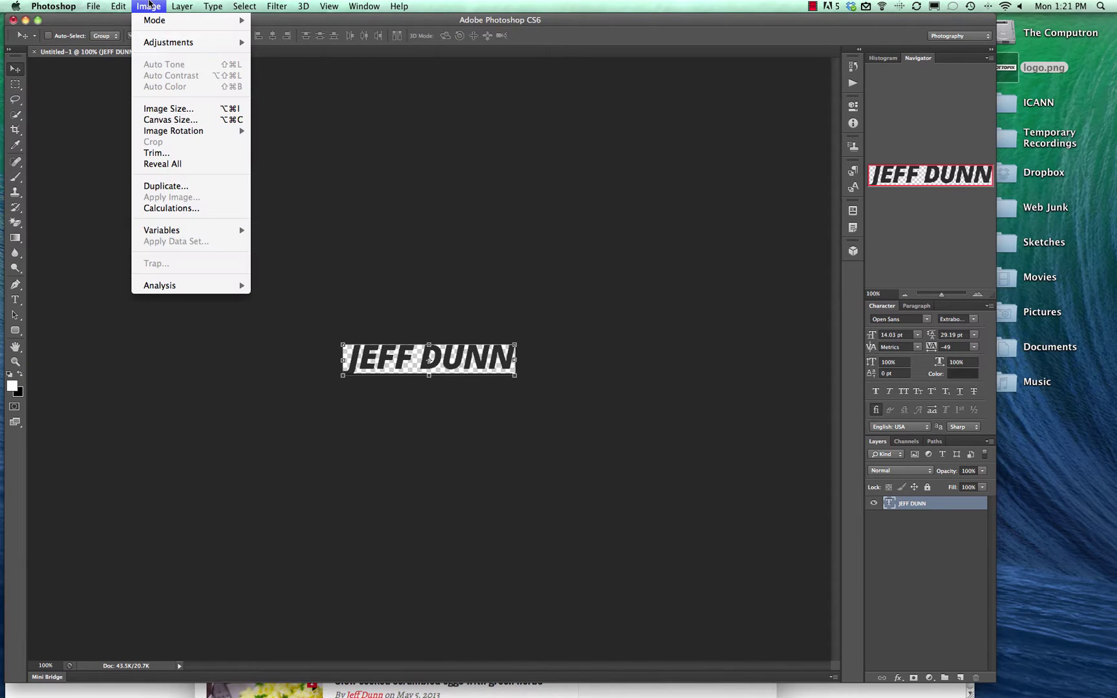
left_click(184, 165)
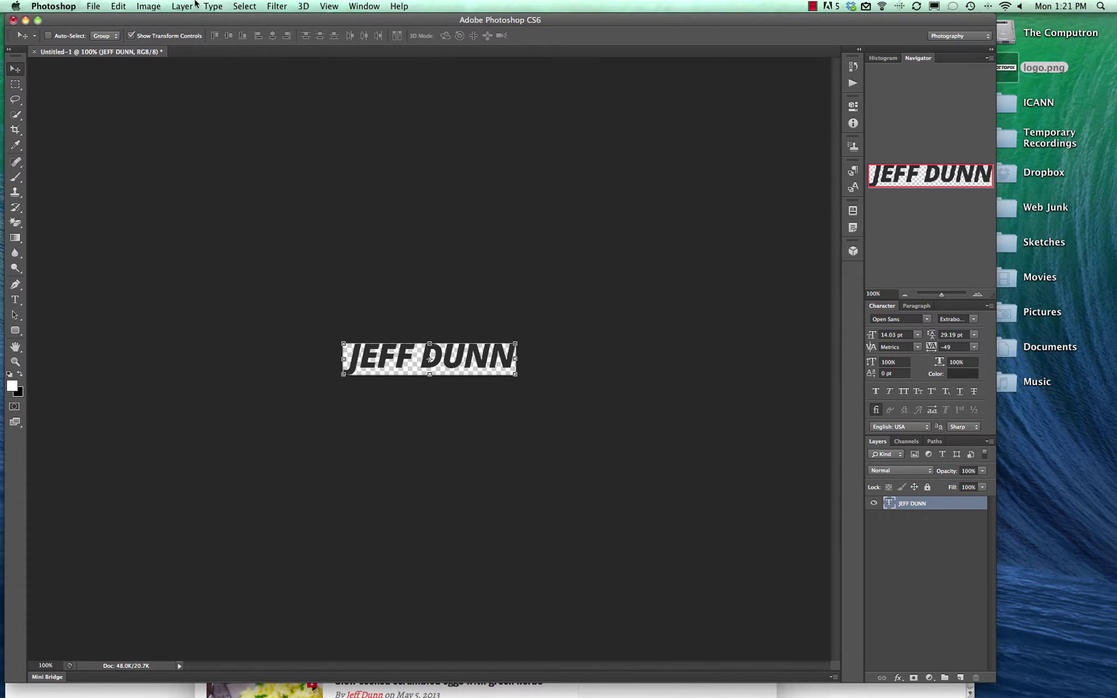
left_click(16, 299)
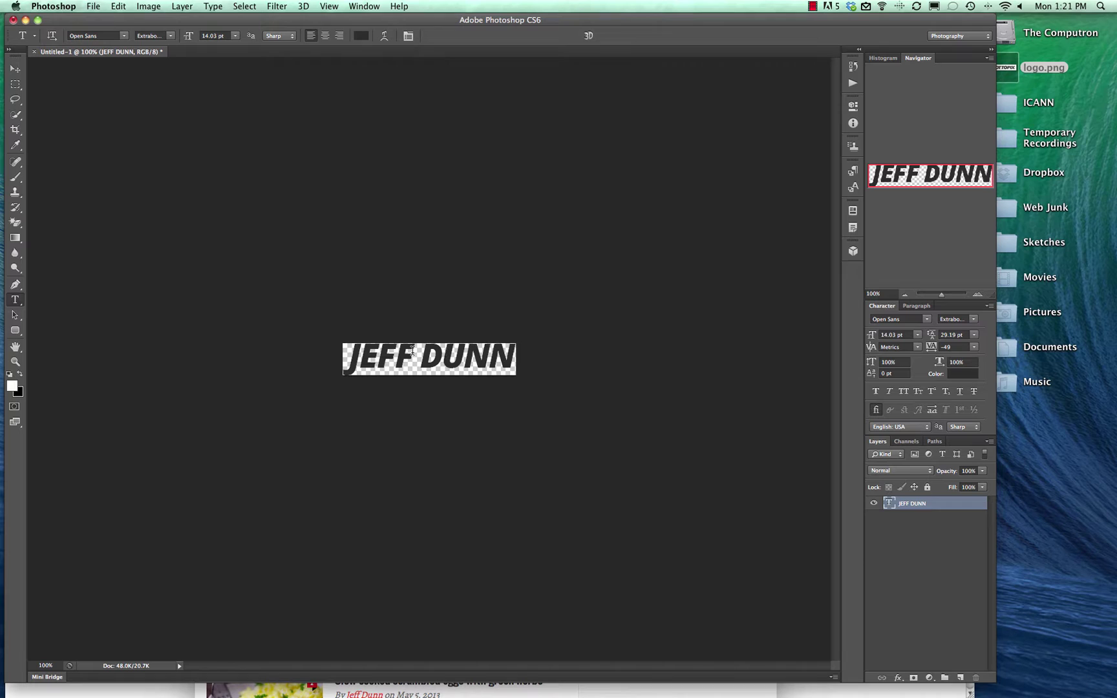
- Recolour the first name a lighter grey and zoom to inspect the two-tone text
left_click_drag(412, 350, 346, 350)
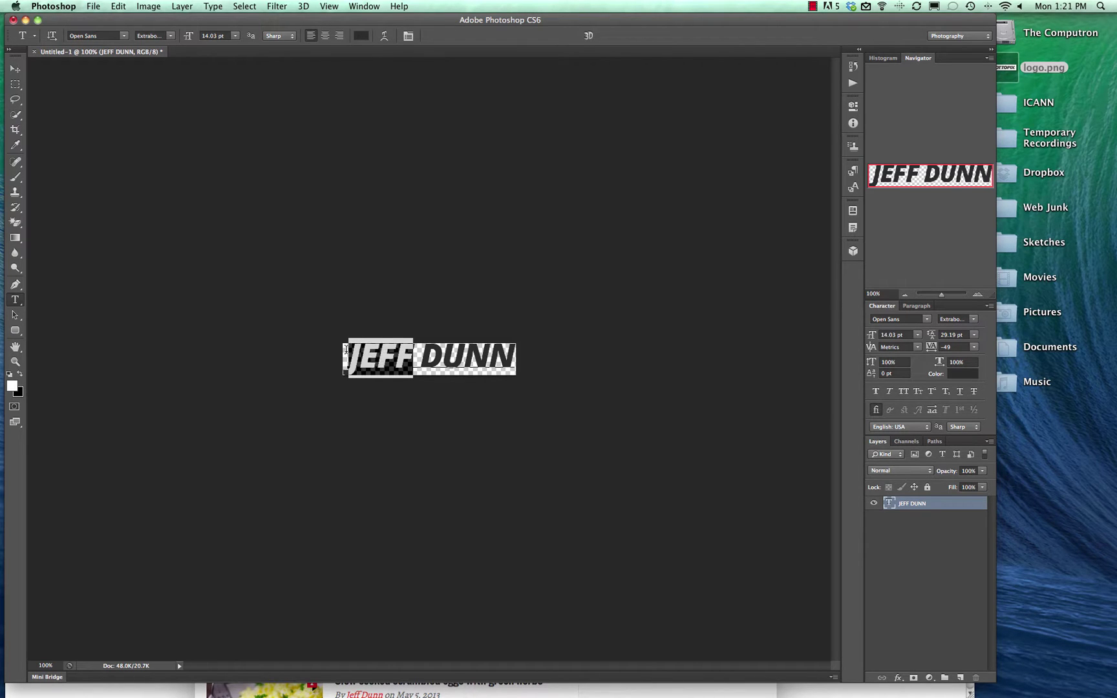
left_click(362, 35)
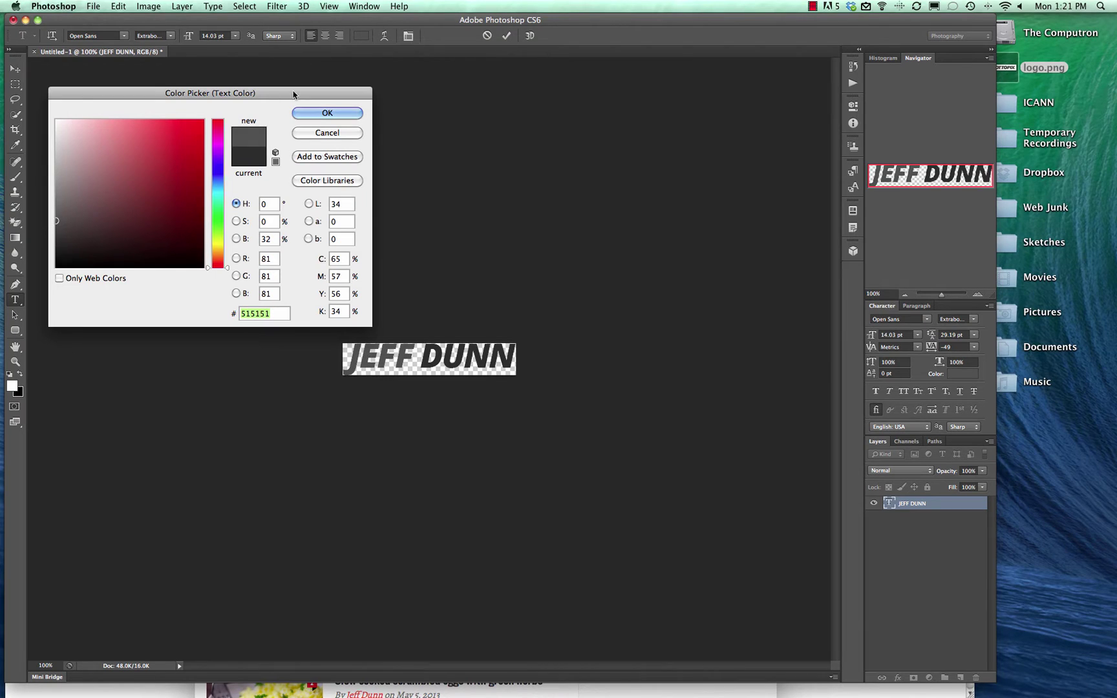
left_click(324, 113)
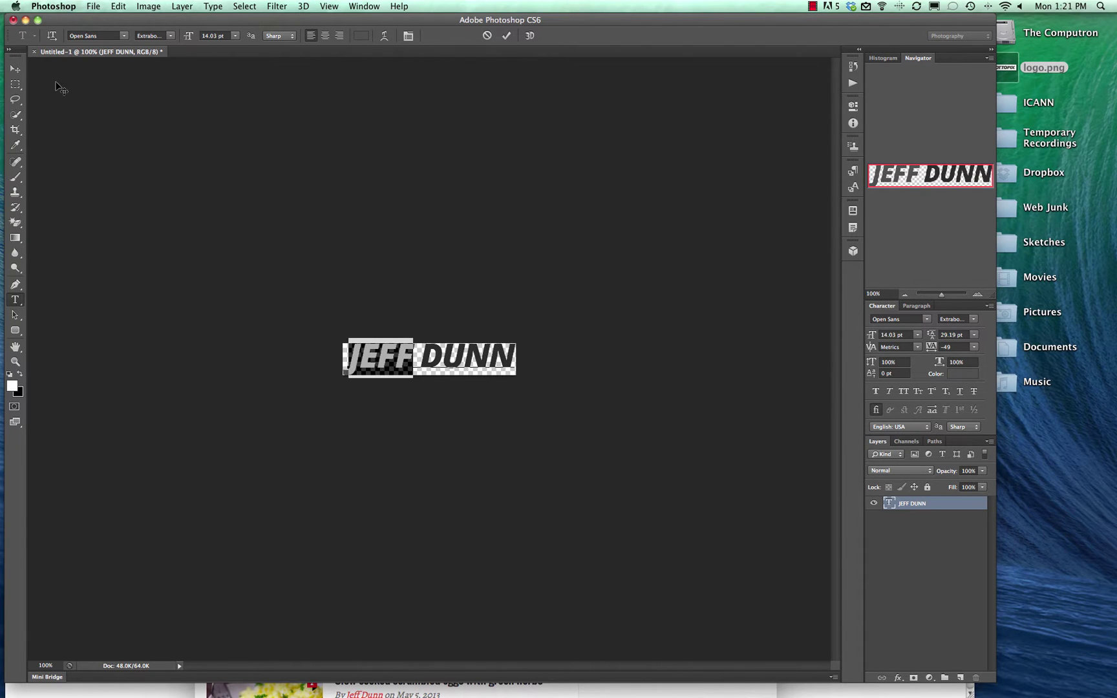
left_click(16, 68)
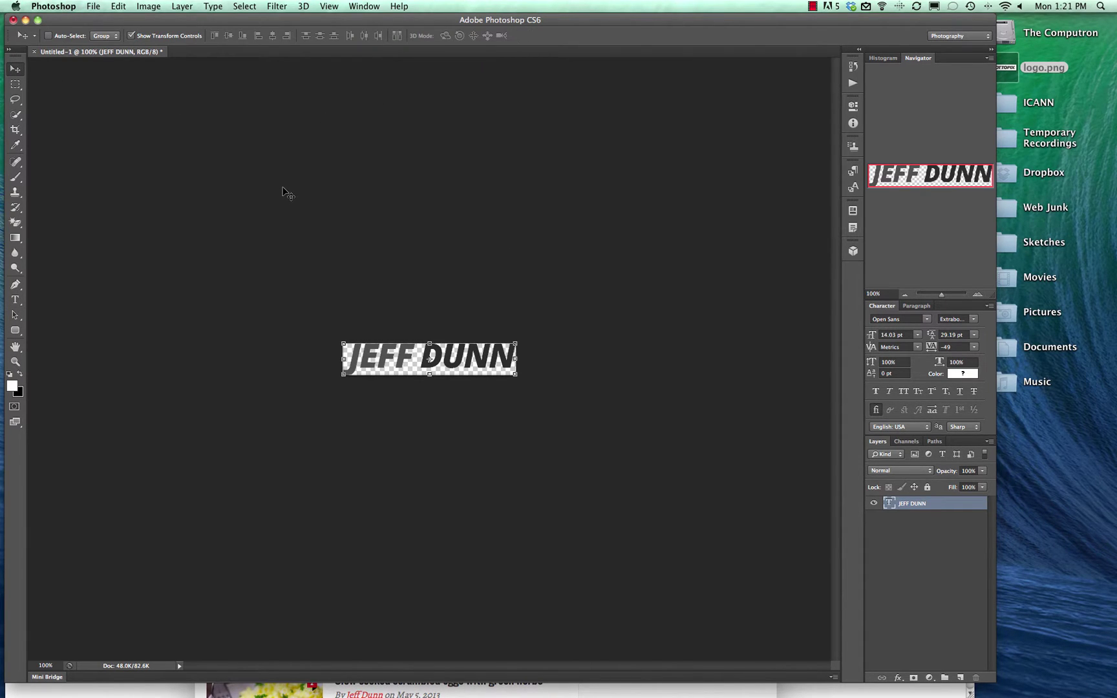
left_click(979, 294)
left_click(979, 295)
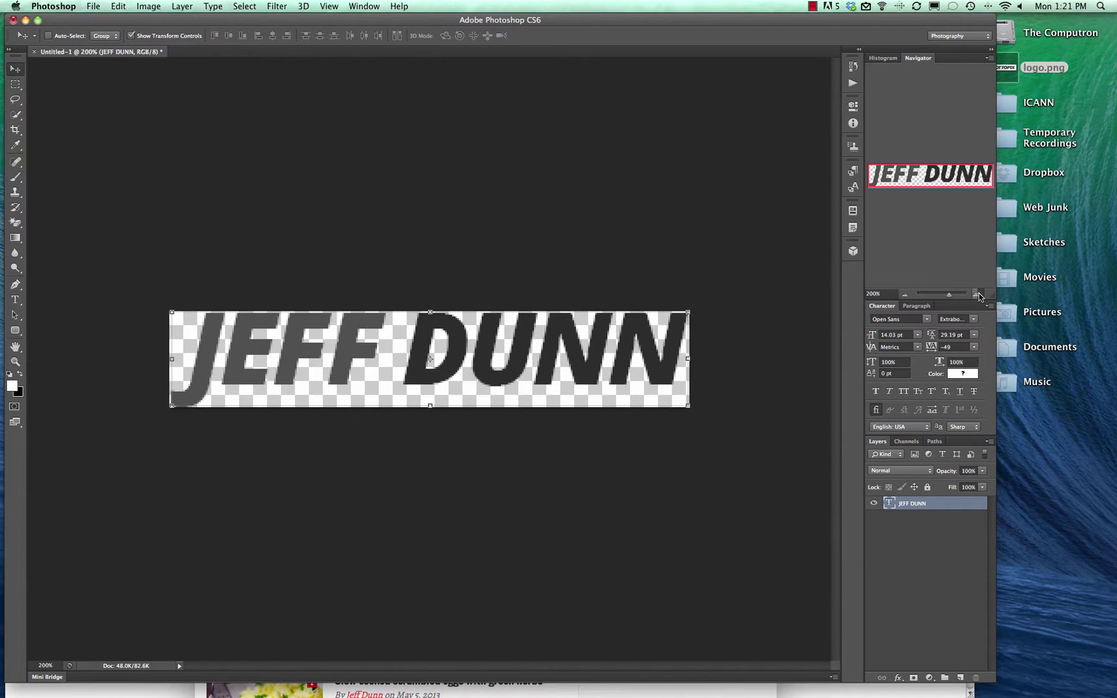
left_click(905, 295)
left_click(905, 295)
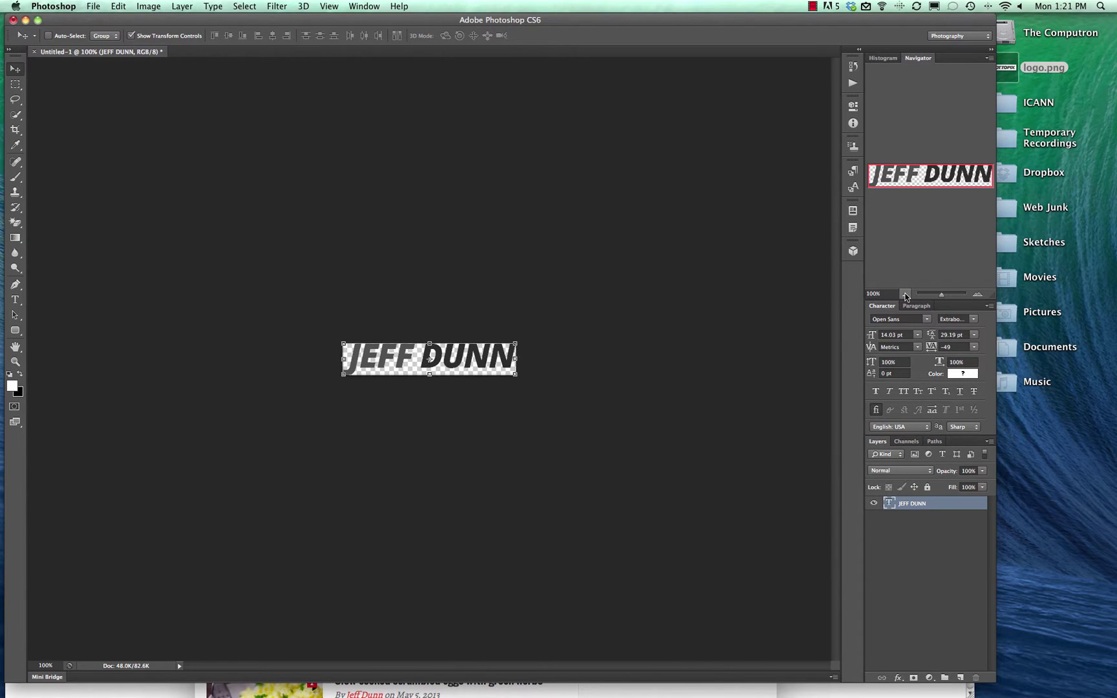
- Open the name layer's Layer Style, enable Drop Shadow, and try then remove a red Color Overlay
double_click(949, 508)
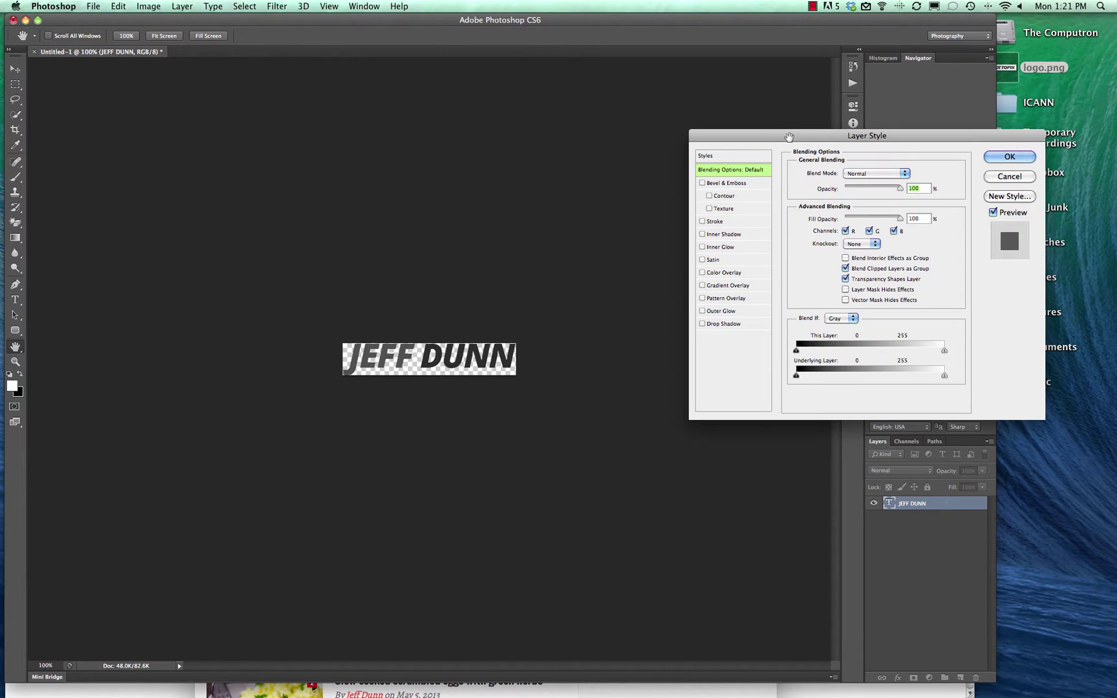
left_click_drag(790, 137, 629, 112)
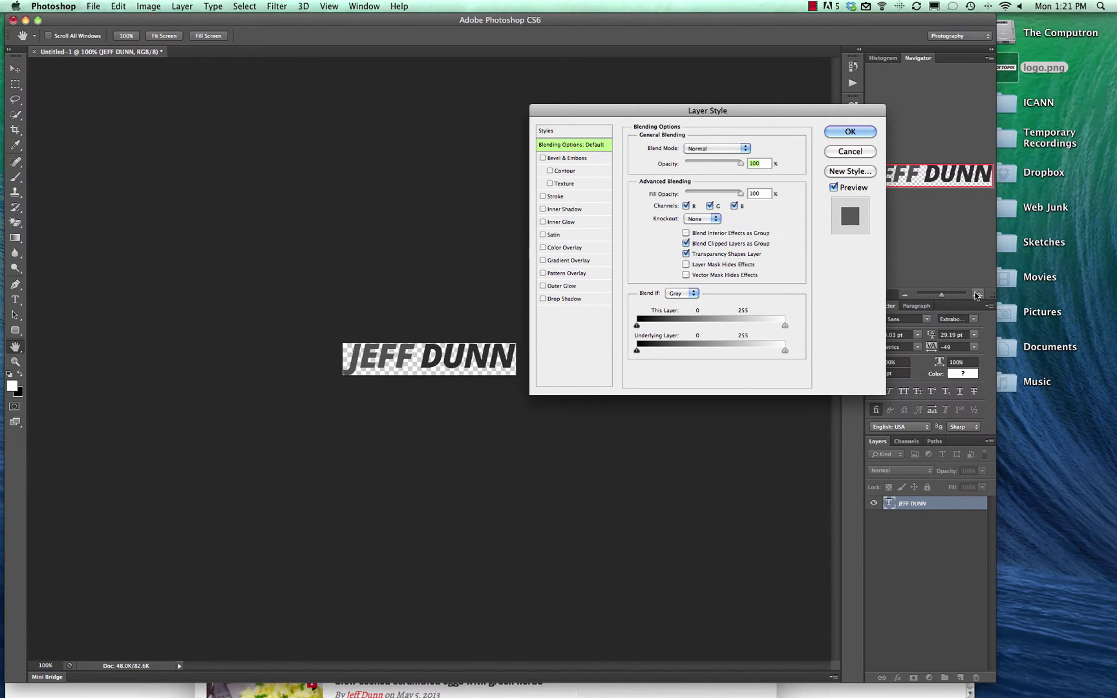
left_click(543, 299)
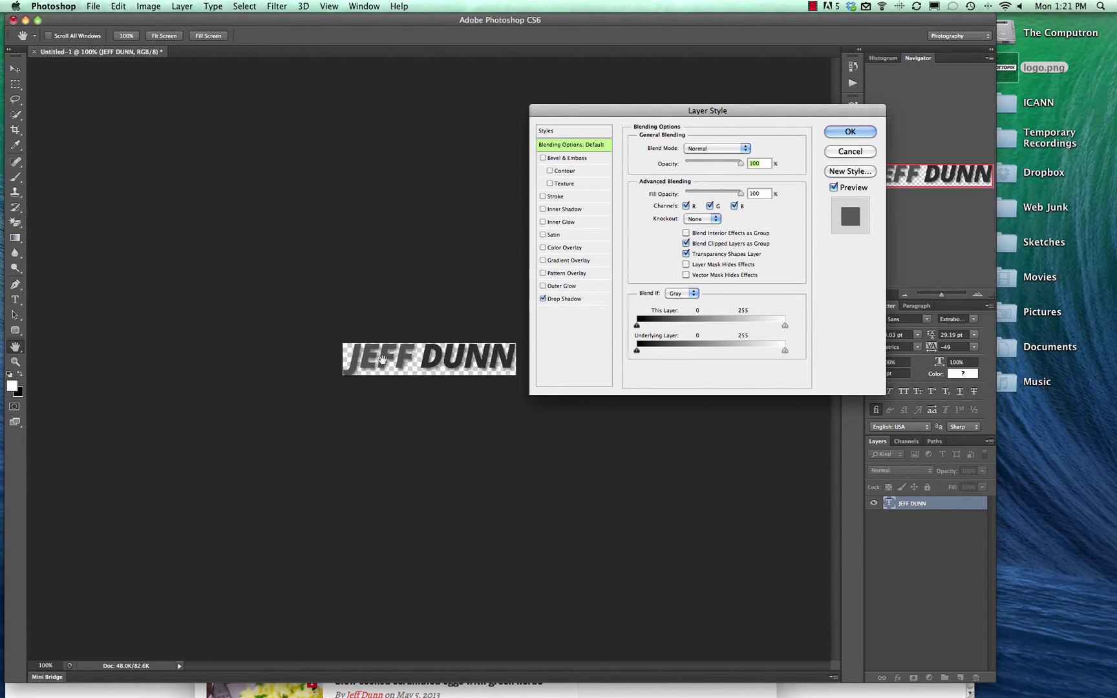
left_click(543, 248)
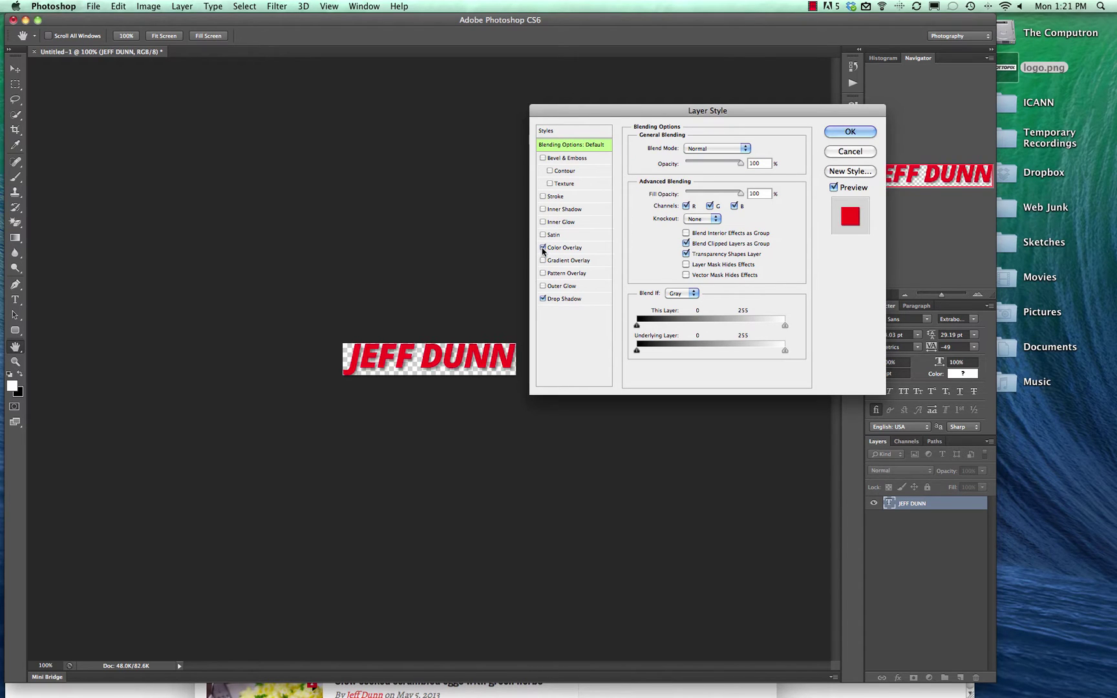
left_click(543, 248)
- Enable Gradient Overlay with the Spectrum rainbow gradient at 100% opacity
left_click(543, 260)
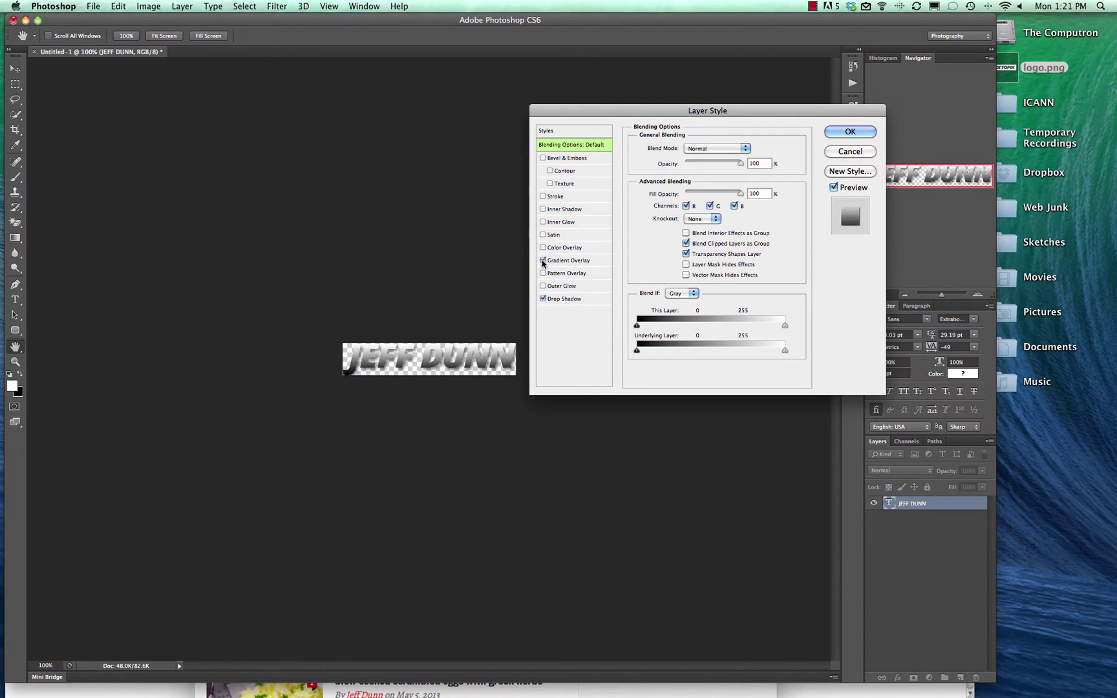
left_click(564, 262)
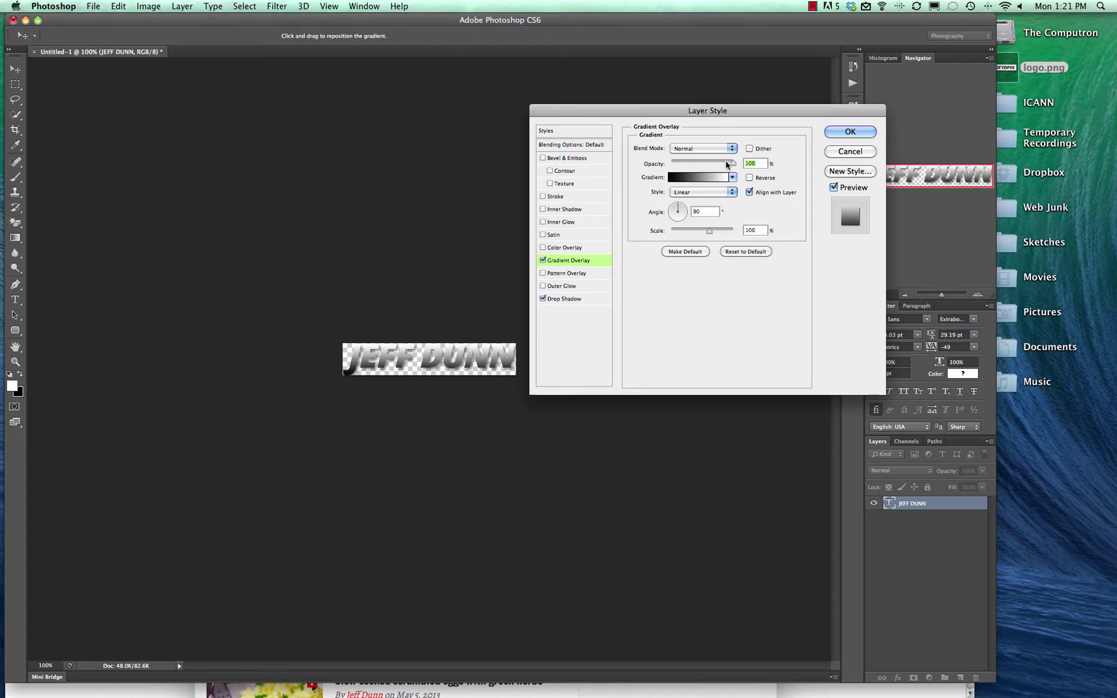
left_click_drag(733, 165, 697, 166)
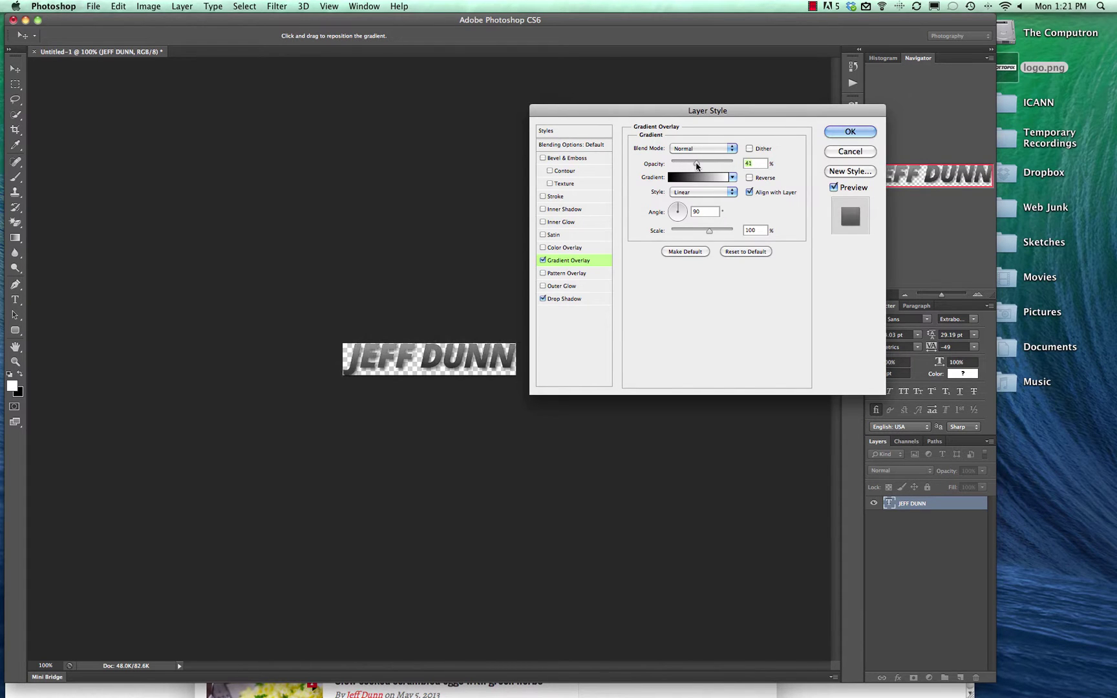
left_click(686, 176)
left_click(615, 94)
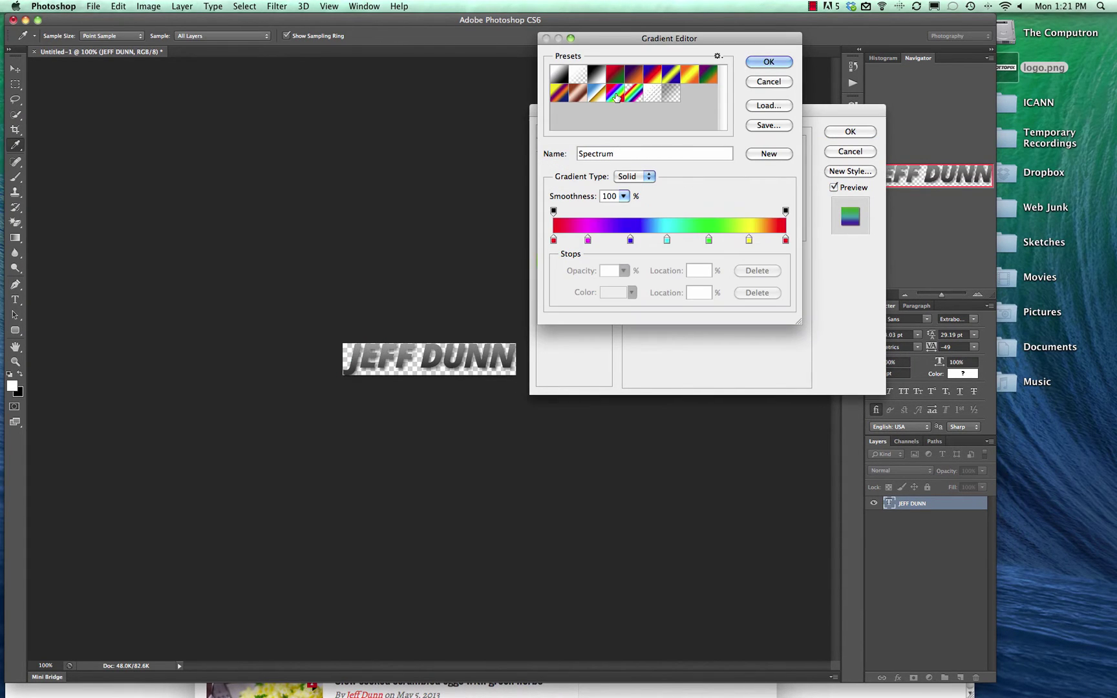
left_click(769, 61)
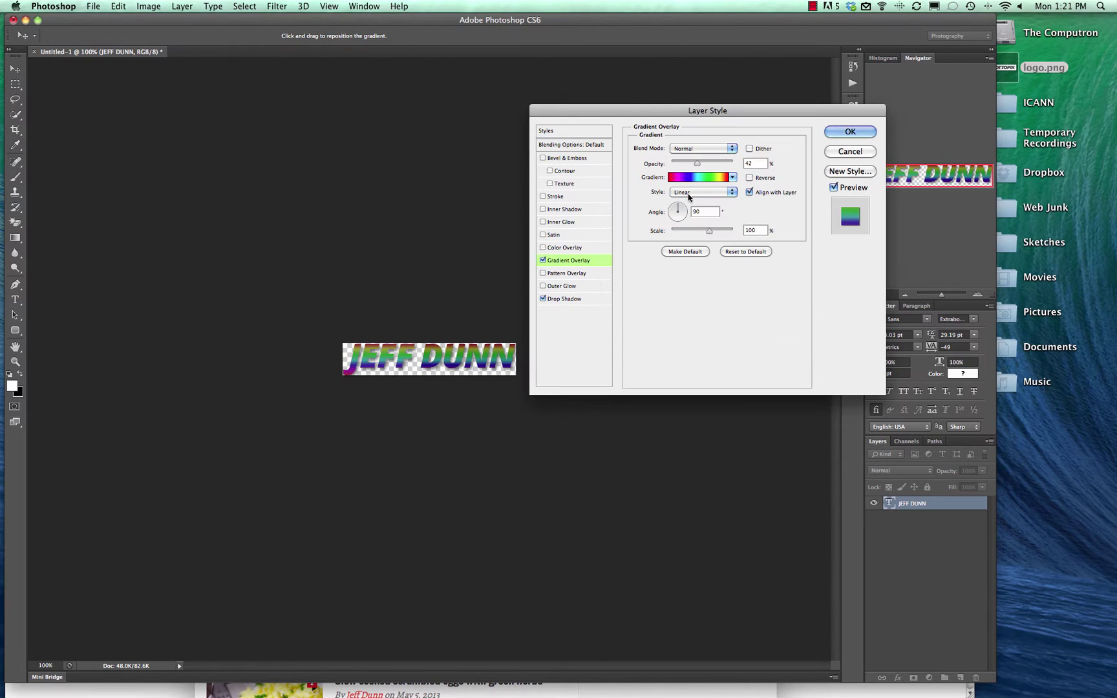
left_click_drag(700, 164, 735, 164)
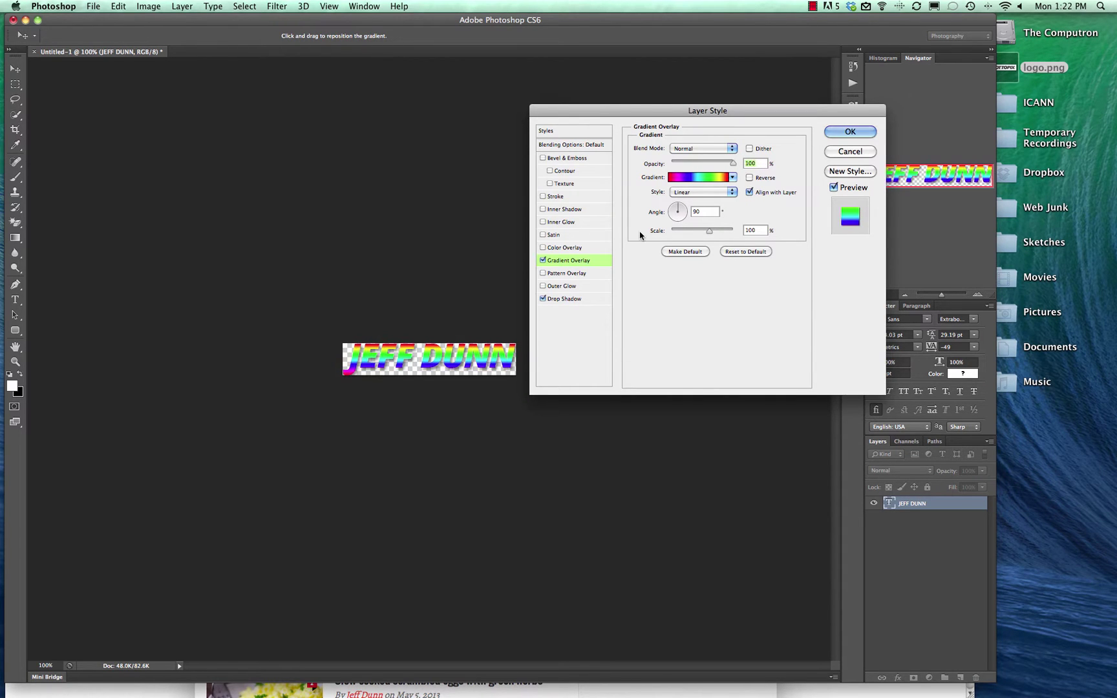
- Try the Chrome and Foreground to Background gradient presets
left_click(725, 178)
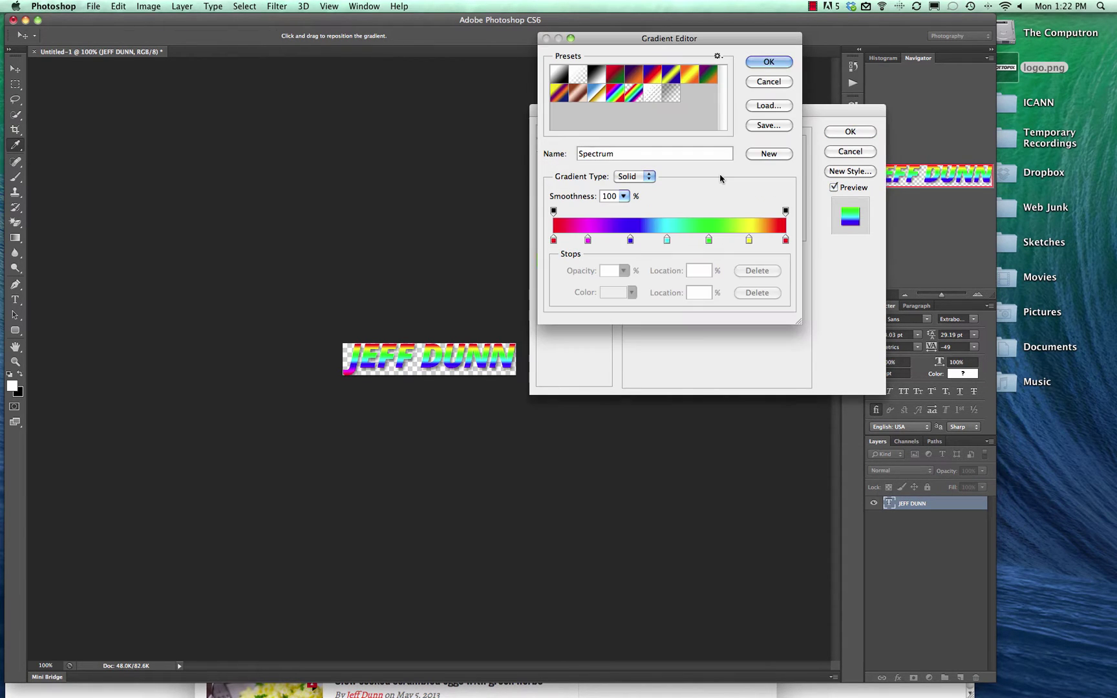
left_click(597, 95)
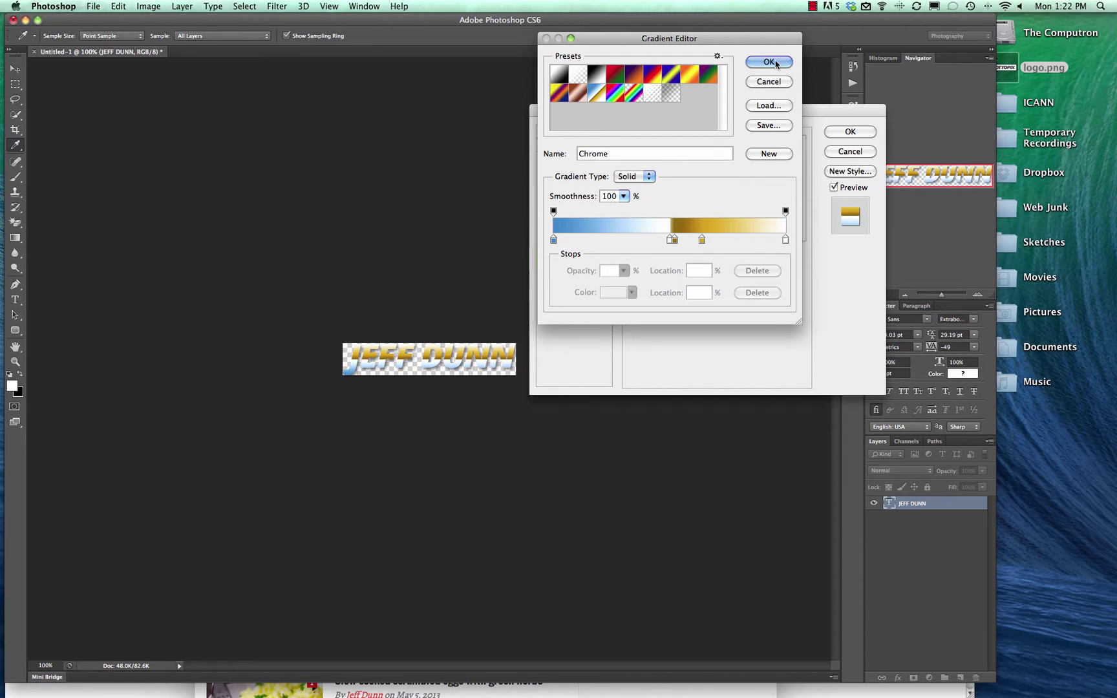
left_click(559, 75)
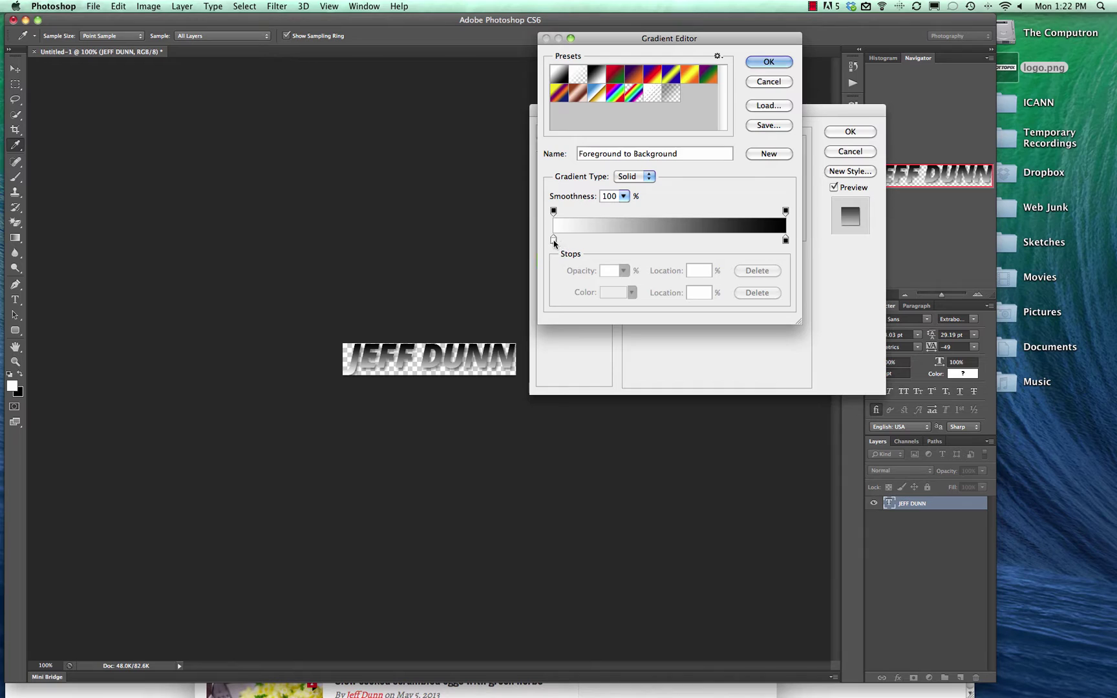
- Make the left gradient stop bright green, then discard the edits and uncheck Gradient Overlay
left_click(553, 241)
left_click(612, 292)
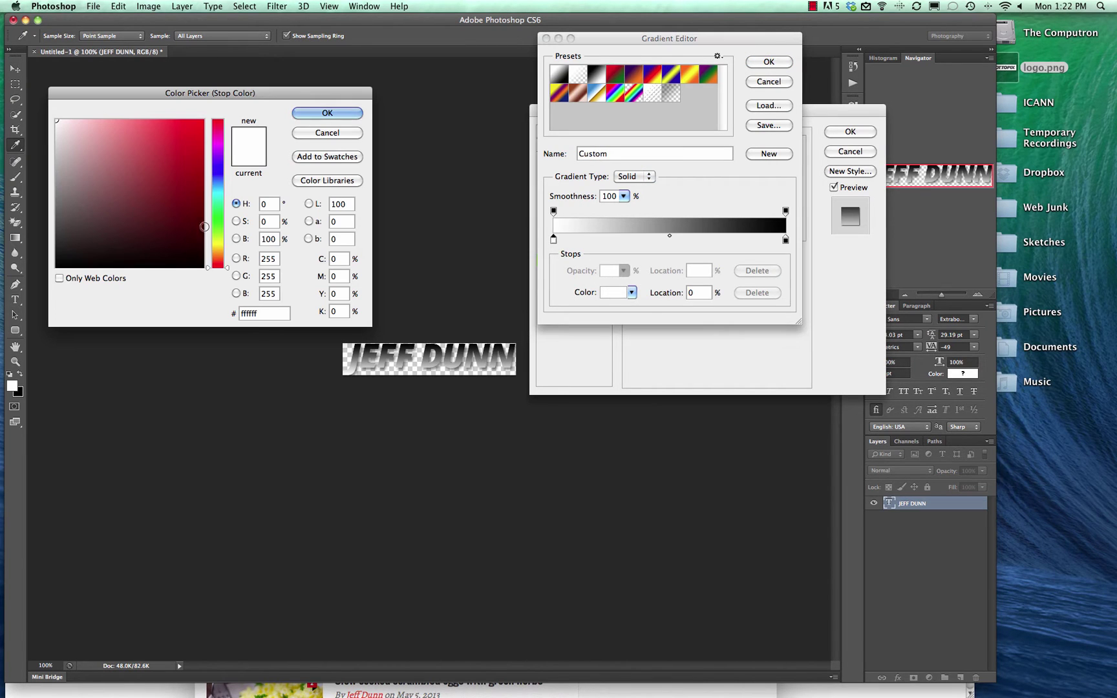
left_click(175, 152)
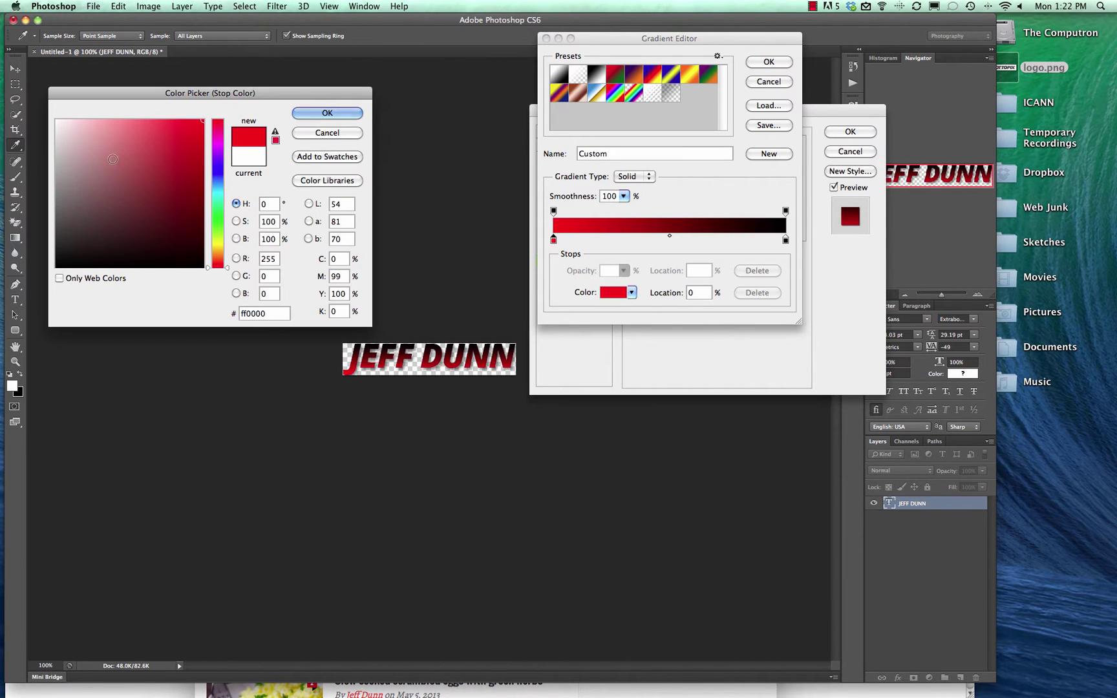
left_click(120, 195)
left_click_drag(218, 193, 218, 214)
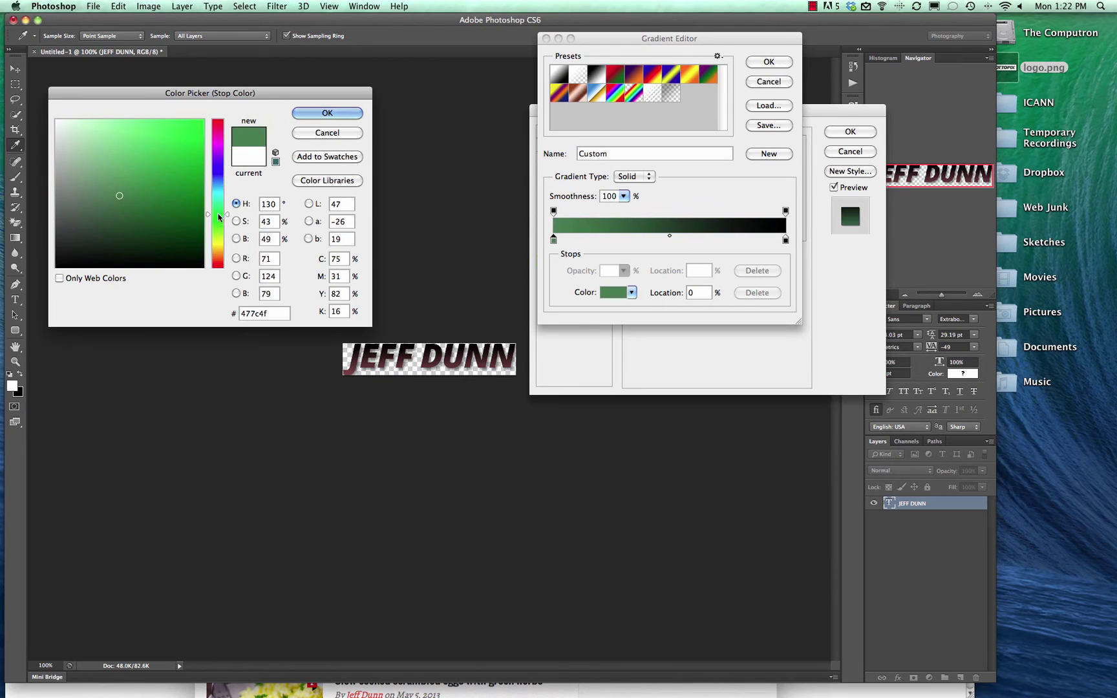
left_click(203, 120)
left_click(332, 112)
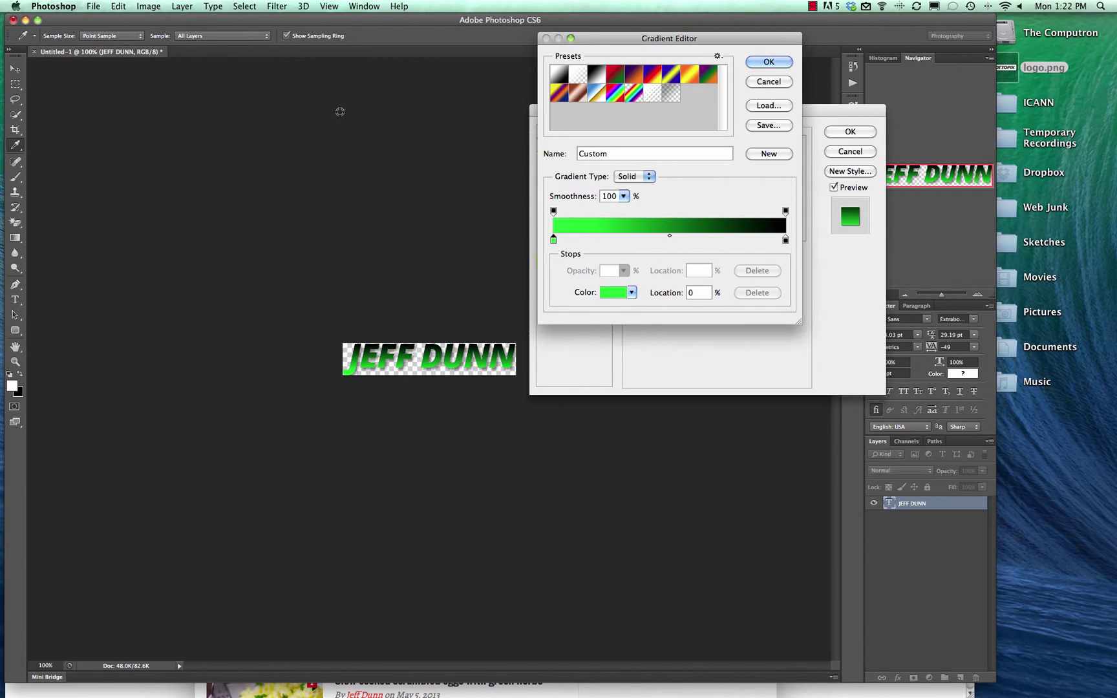
left_click(769, 82)
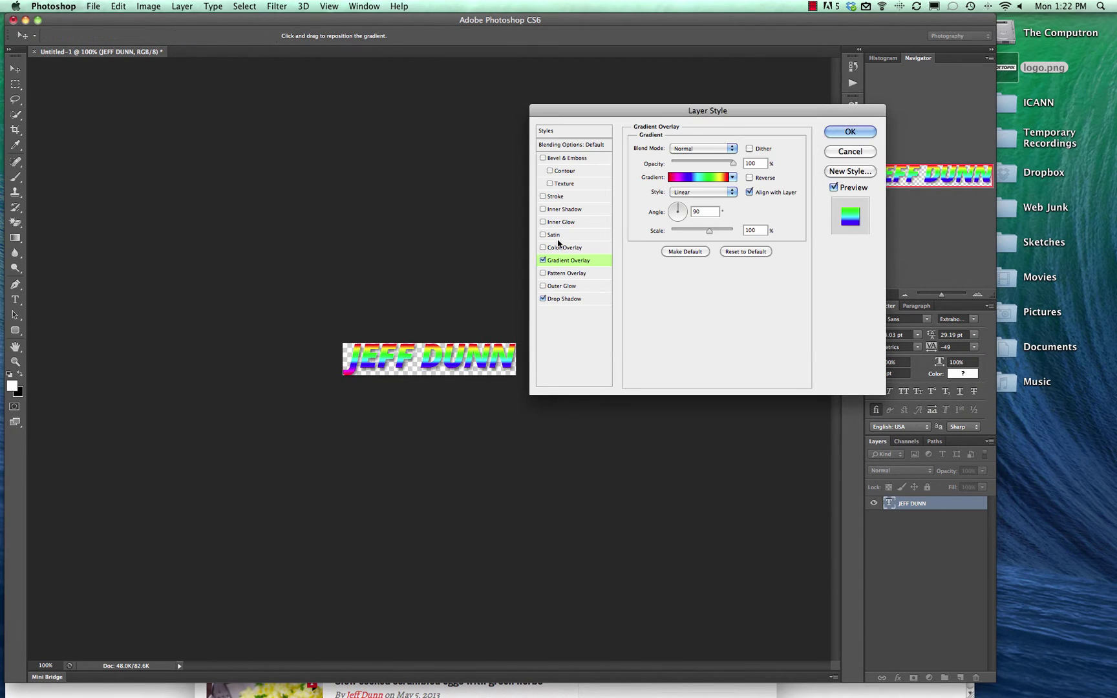
left_click(543, 260)
- Turn off Drop Shadow, try then remove a 1 px Stroke, and cancel Layer Style
left_click(543, 299)
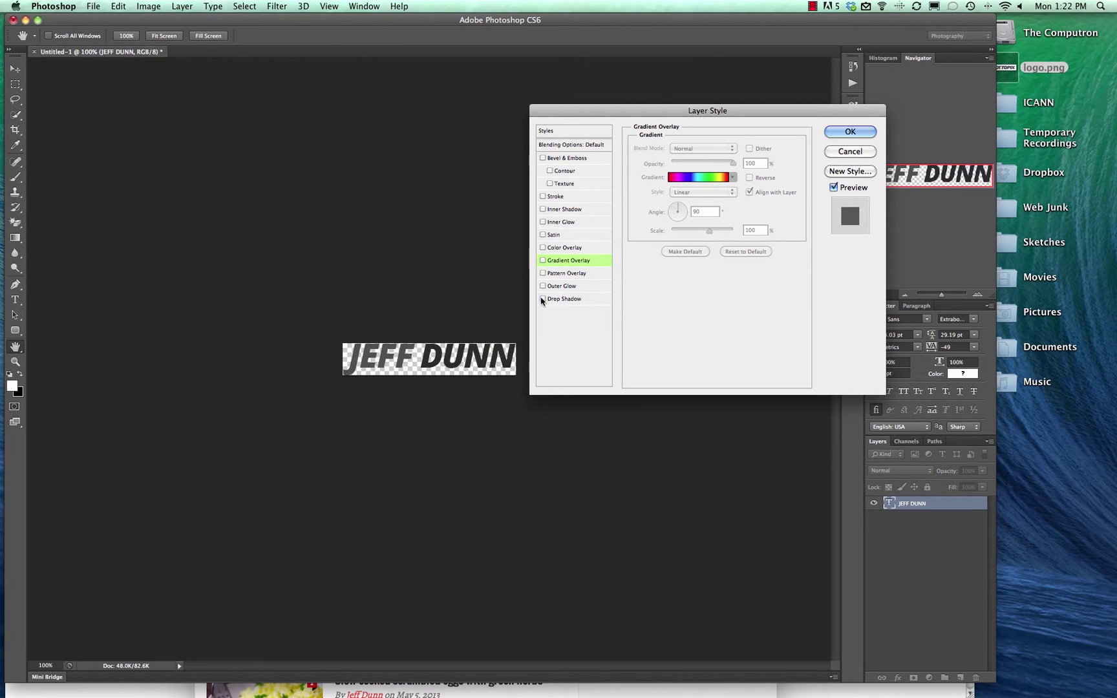
left_click(545, 197)
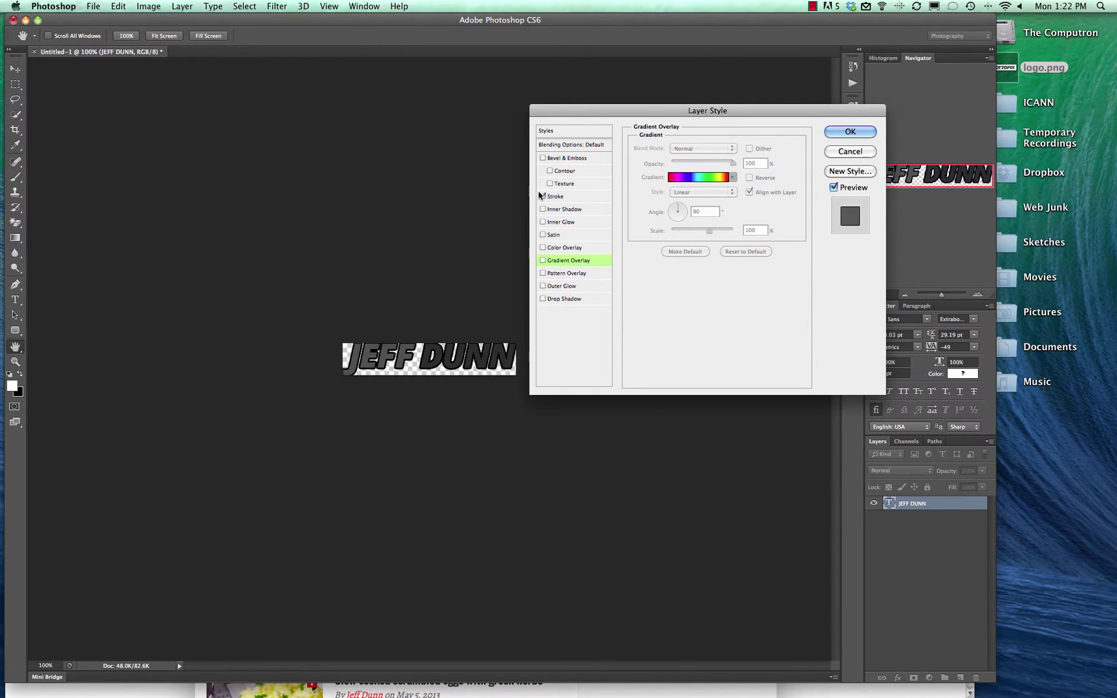
left_click(554, 197)
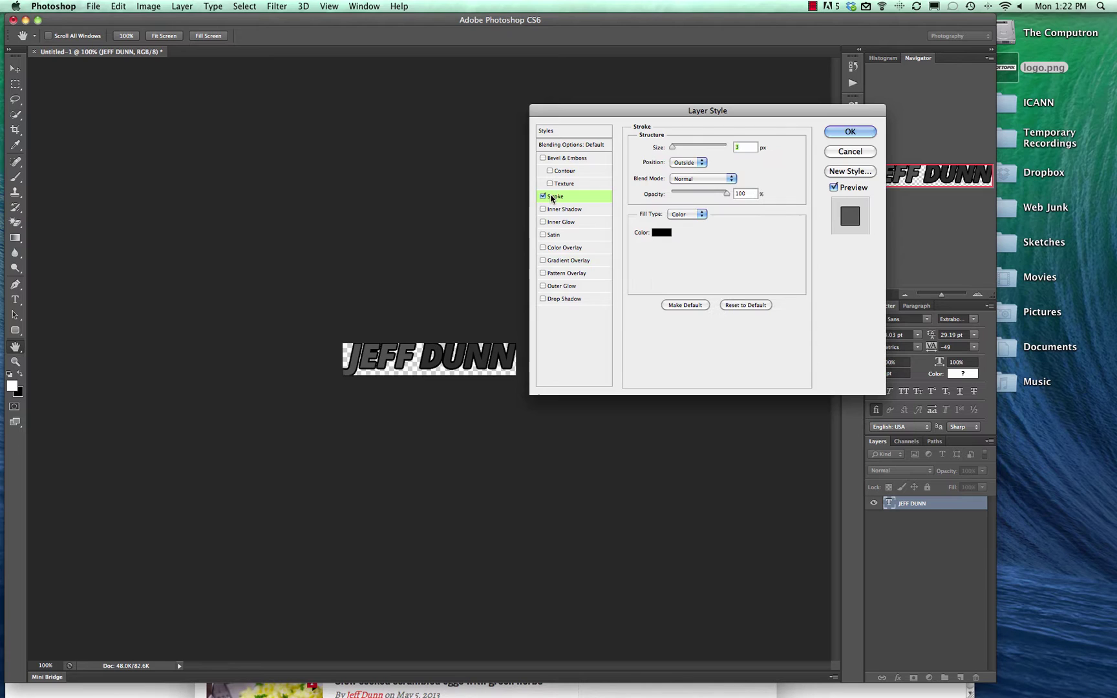
mouse_move(673, 148)
left_mouse_down()
mouse_move(687, 148)
mouse_move(666, 148)
left_mouse_up()
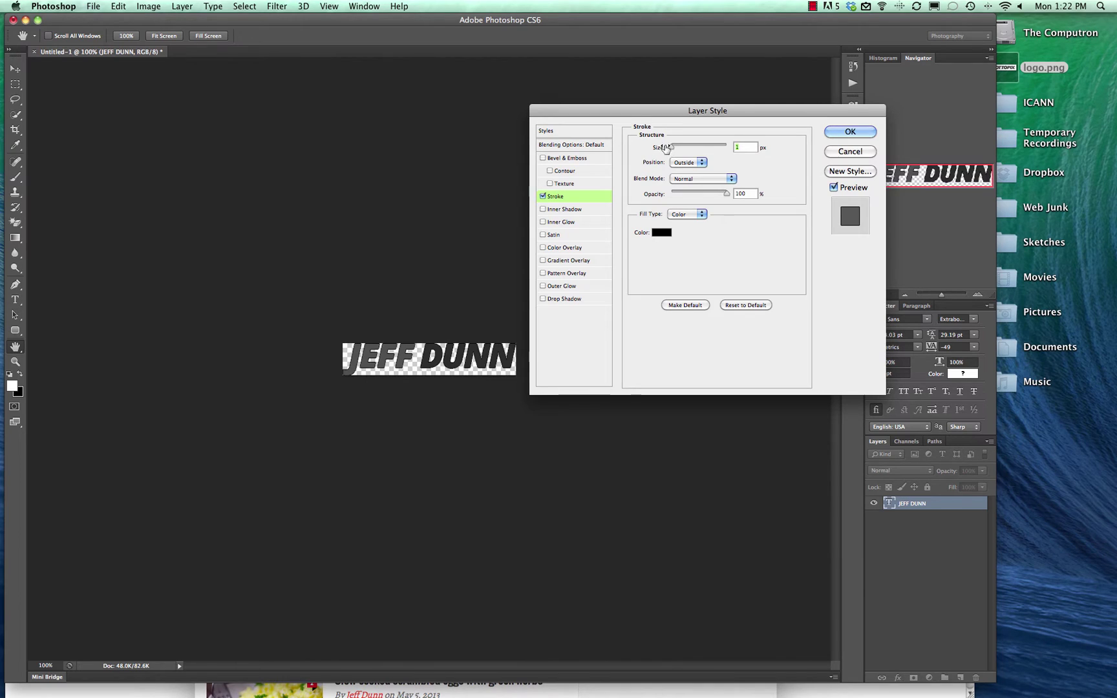
left_click(543, 197)
left_click(837, 153)
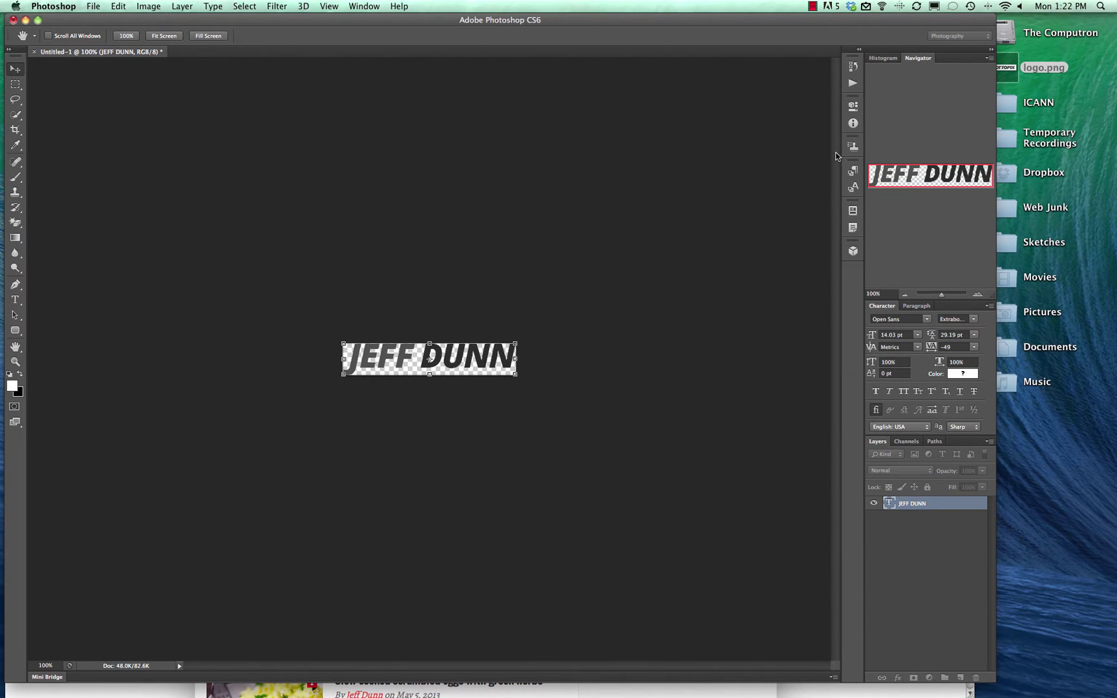
key("v")
left_click(17, 87)
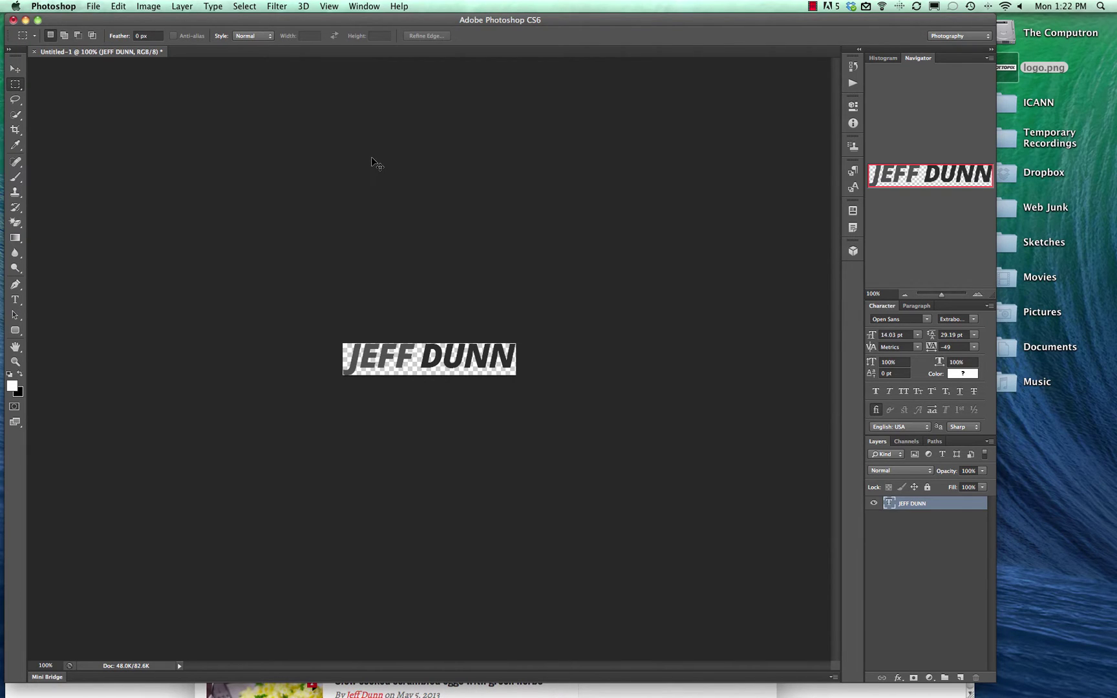
- Save the image as PNG named logo on the Desktop, replacing the existing logo.png
key("super+s")
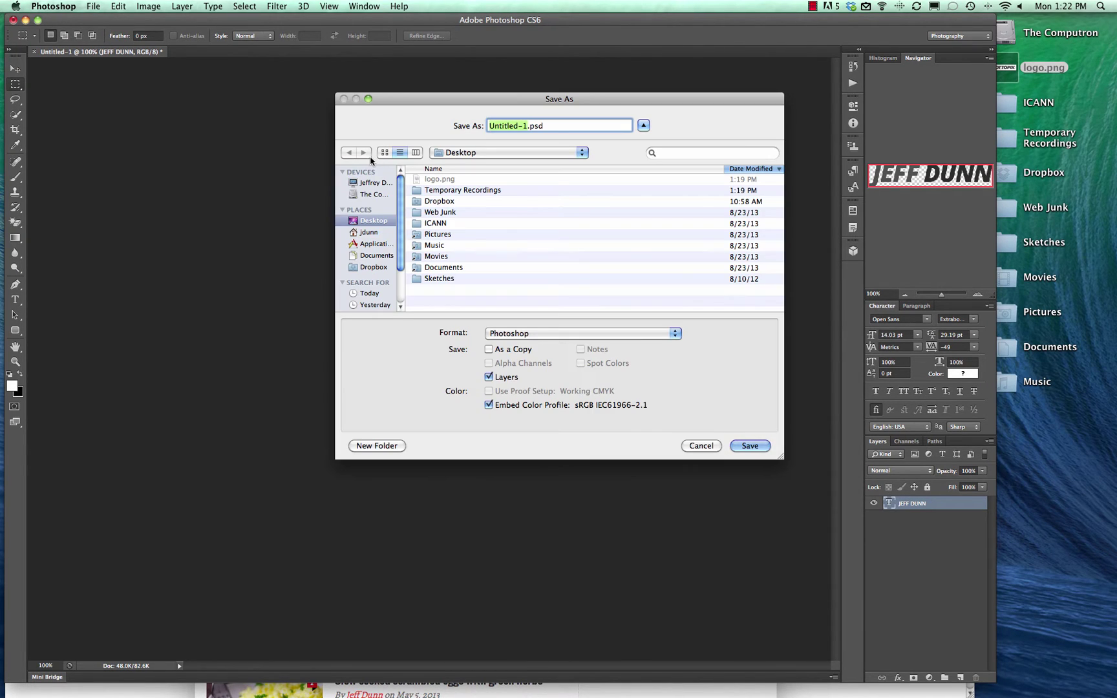
type("LOGO")
key("BackSpace")
key("BackSpace")
key("BackSpace")
key("BackSpace")
type("logo")
left_click(507, 335)
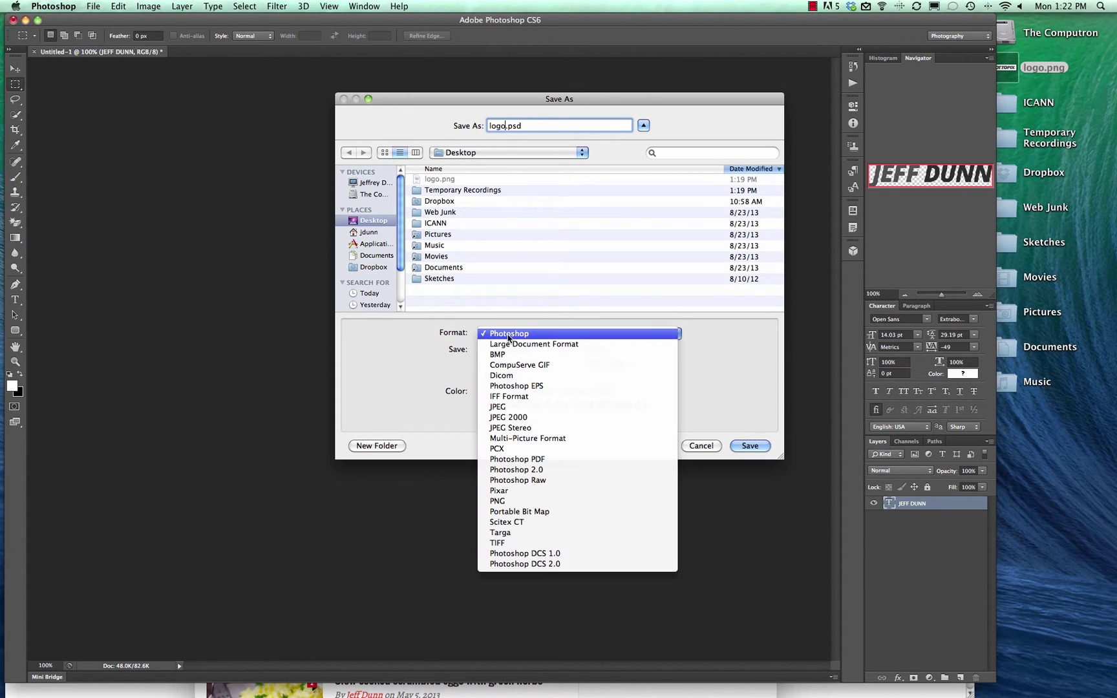
left_click(542, 499)
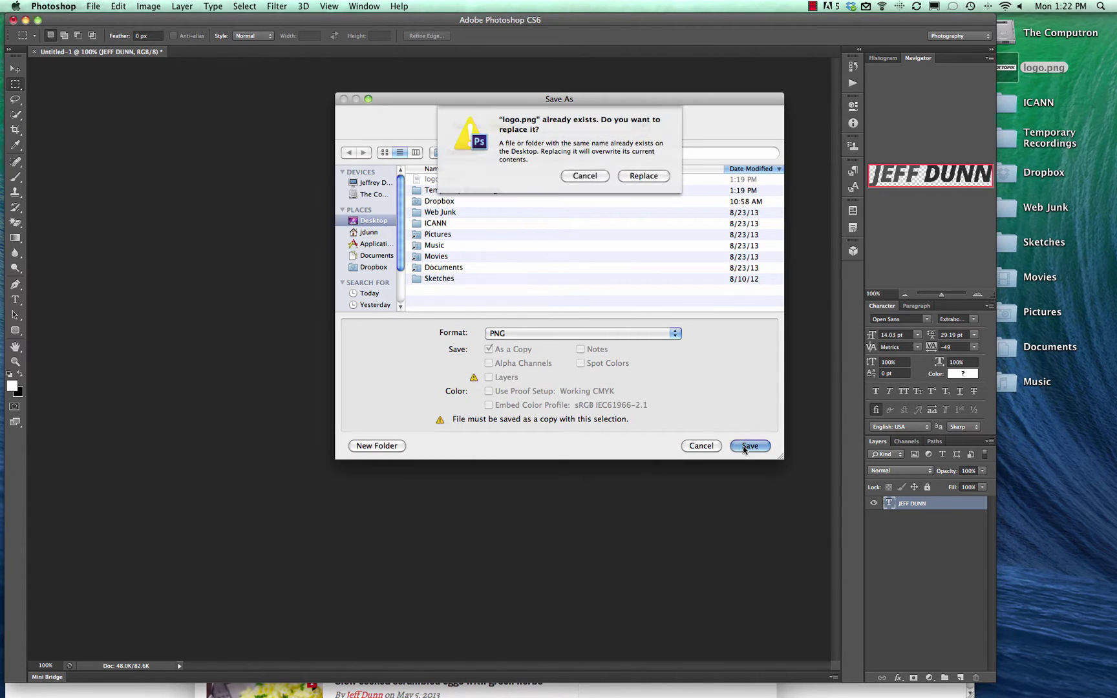
left_click(646, 176)
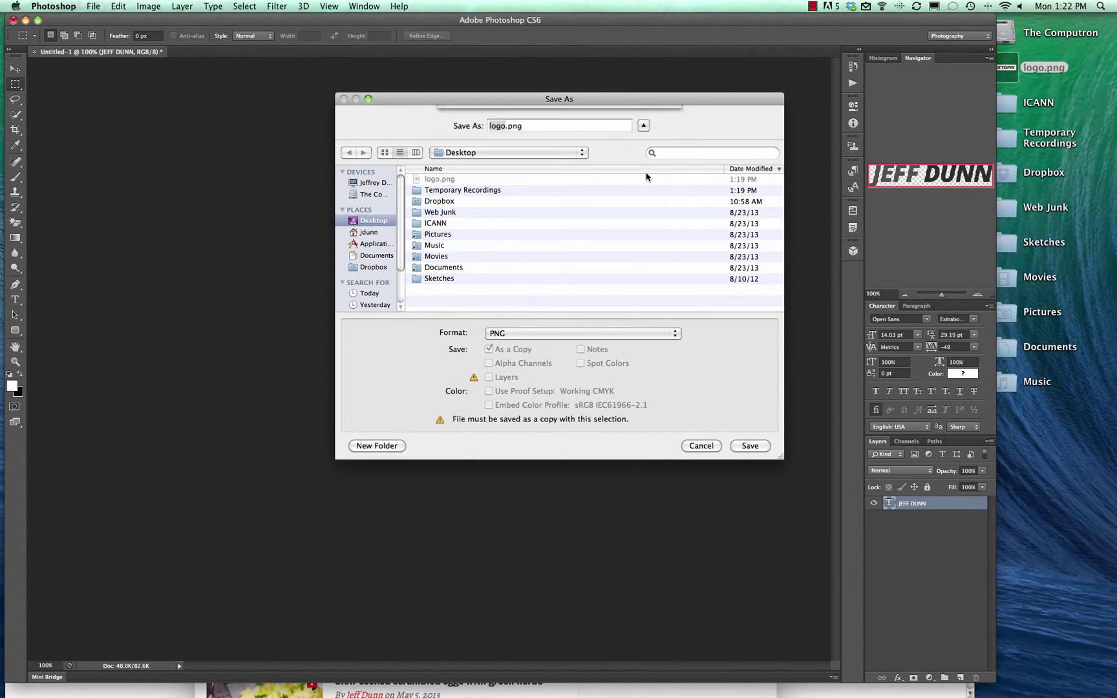
left_click(606, 229)
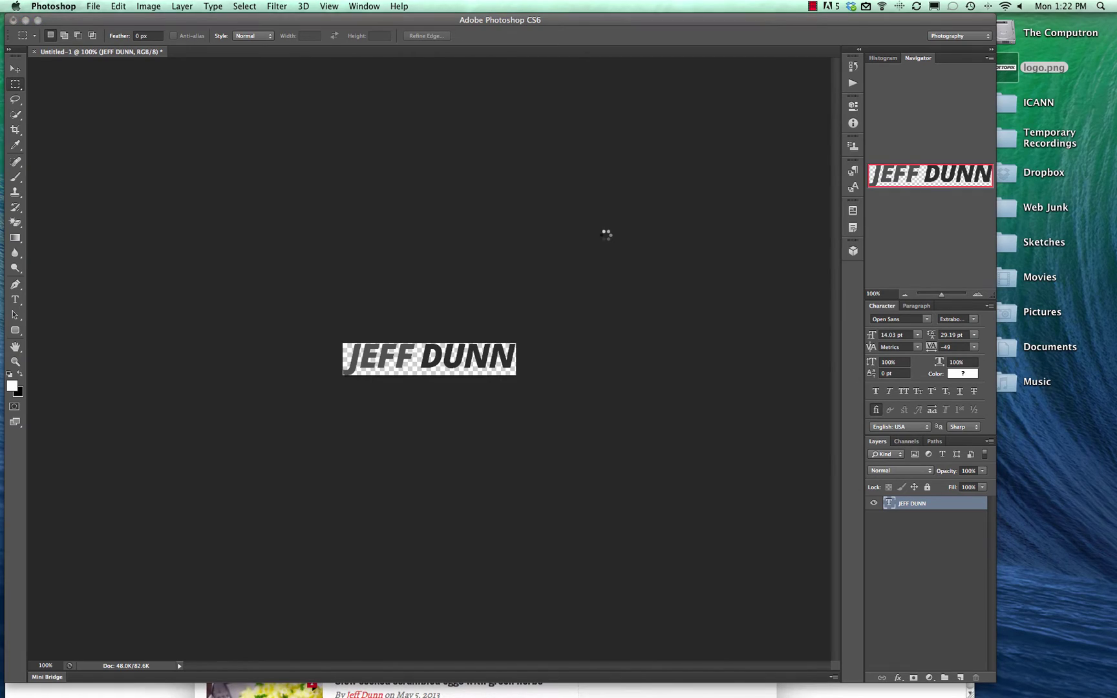
- Switch to the browser and go to the Hot Topix Options page in the WordPress Dashboard
key("ctrl+Up")
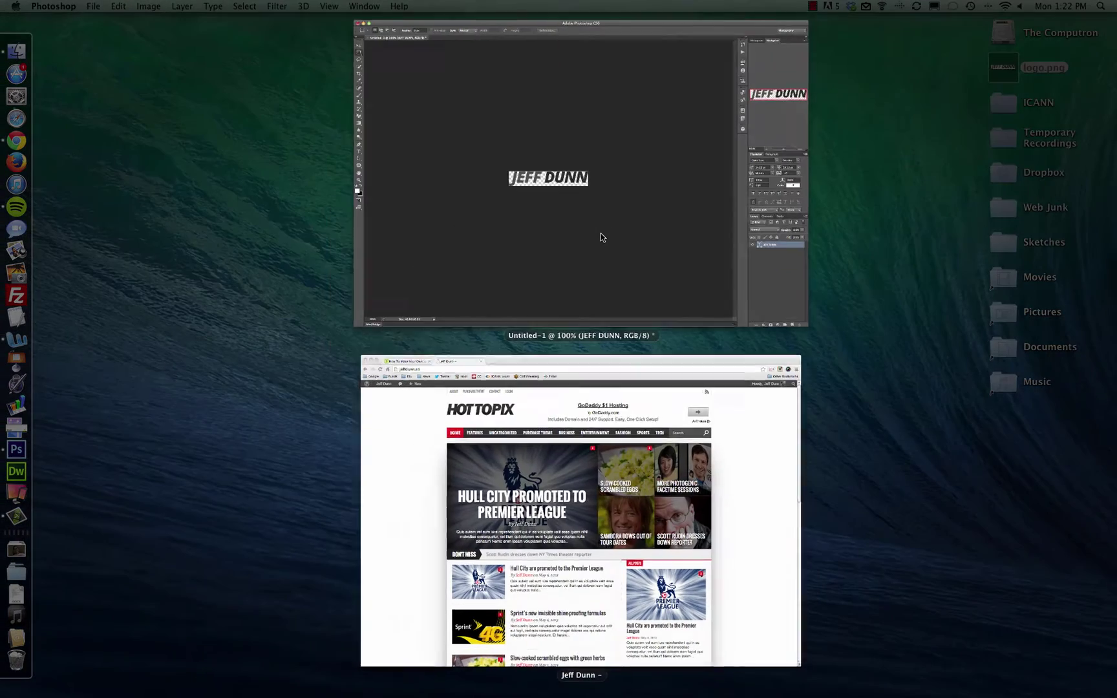
left_click(495, 453)
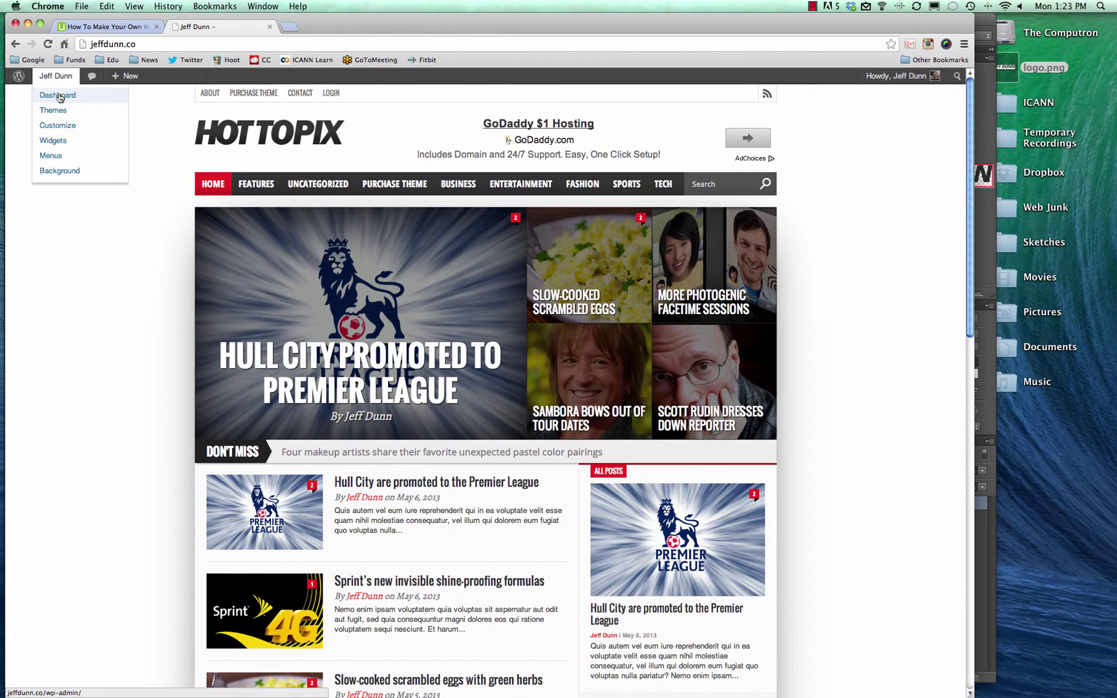
left_click(58, 96)
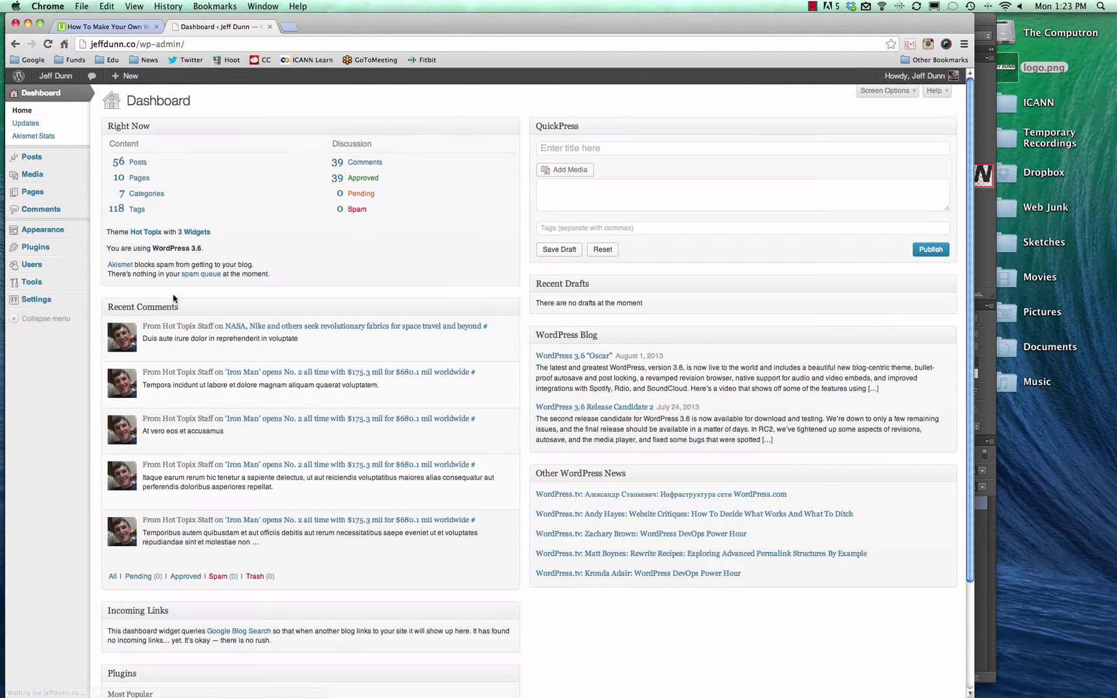
mouse_move(32, 231)
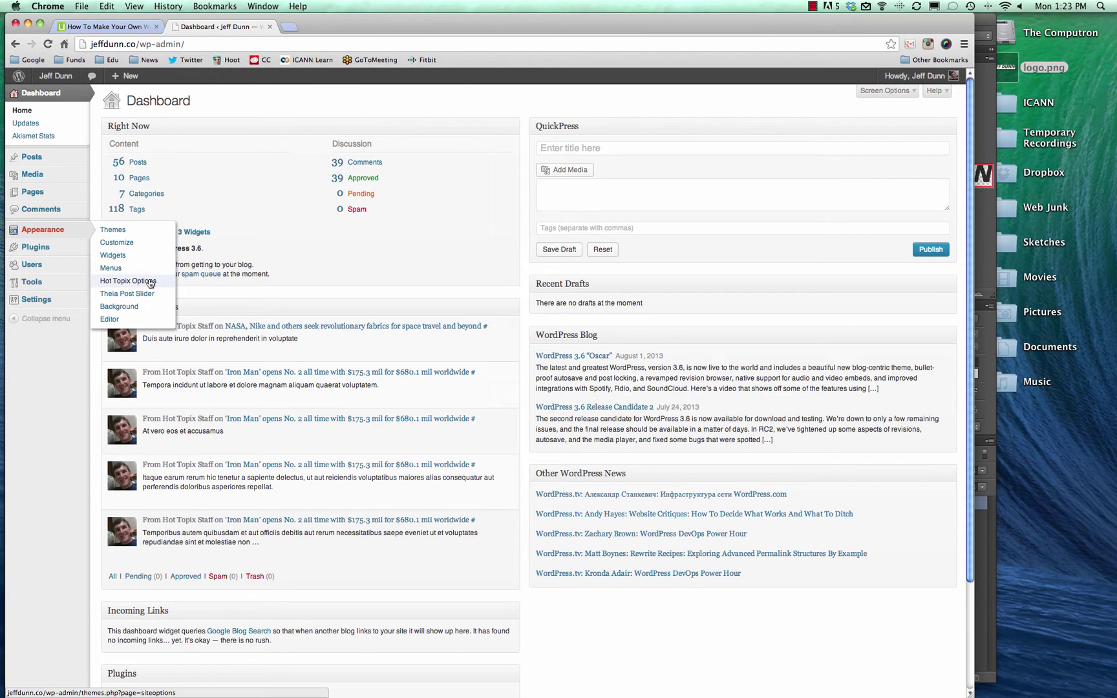
left_click(119, 283)
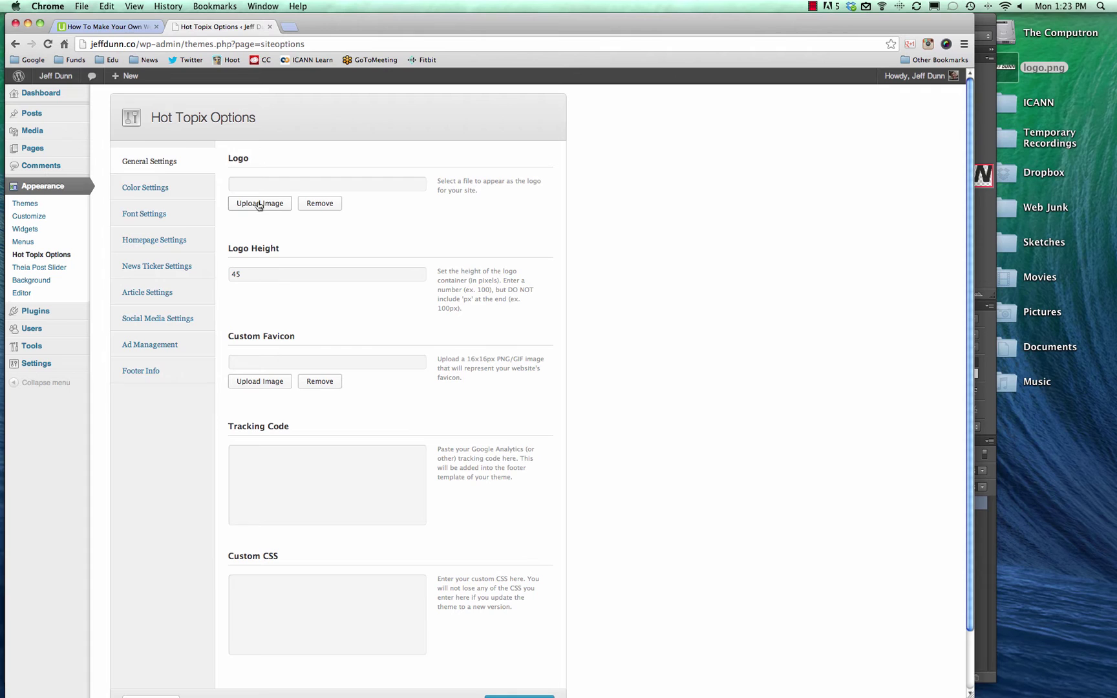
- Upload logo.png as the site logo, save all changes, and open the live site in a new tab
left_click(258, 203)
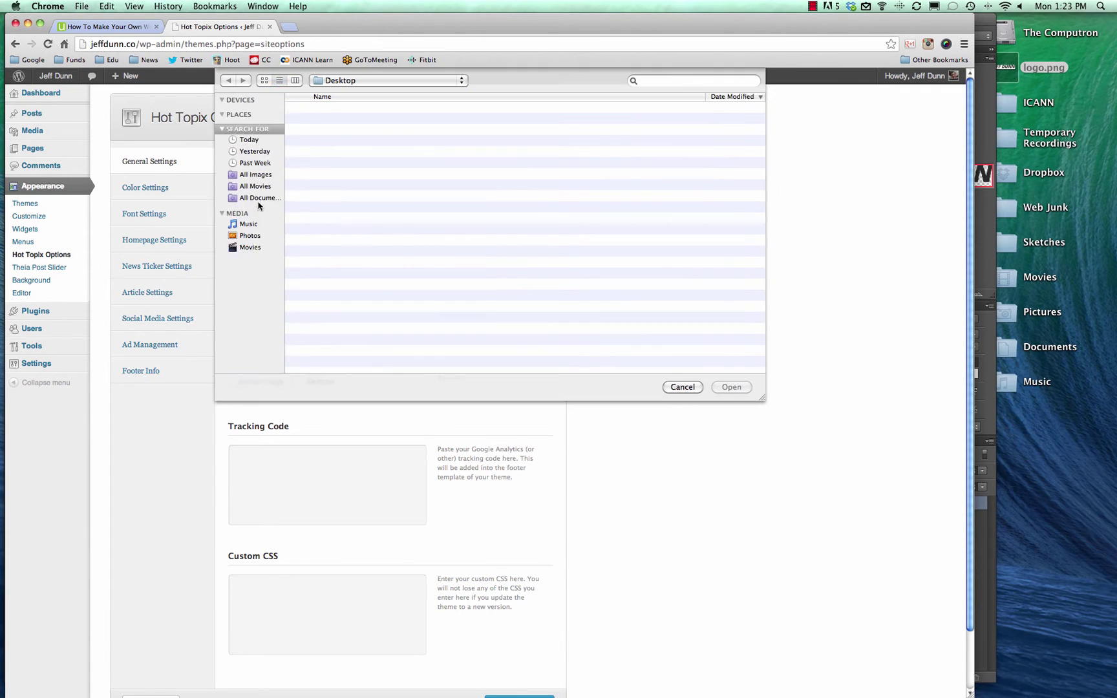
double_click(339, 109)
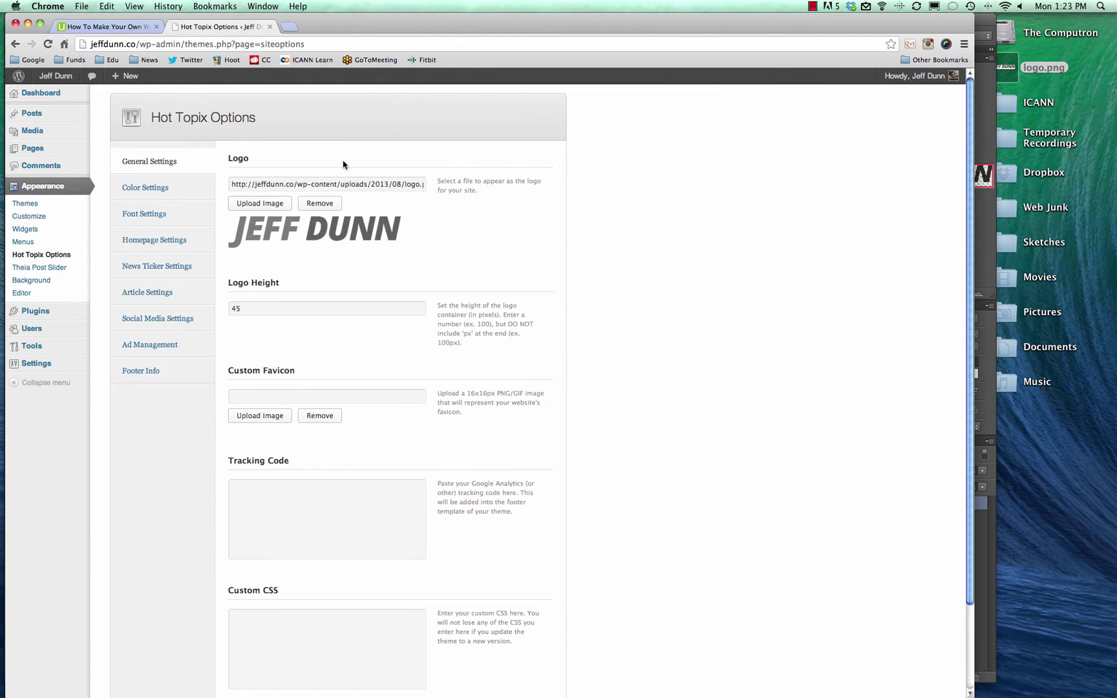
scroll(560, 294, "down", 5)
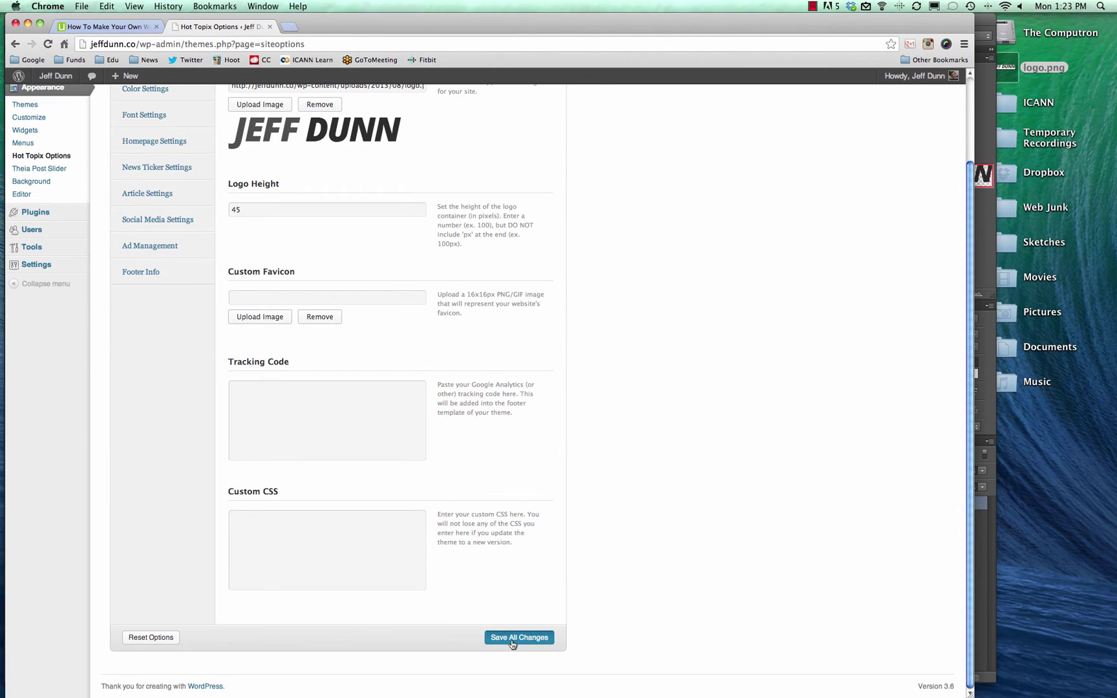
left_click(510, 638)
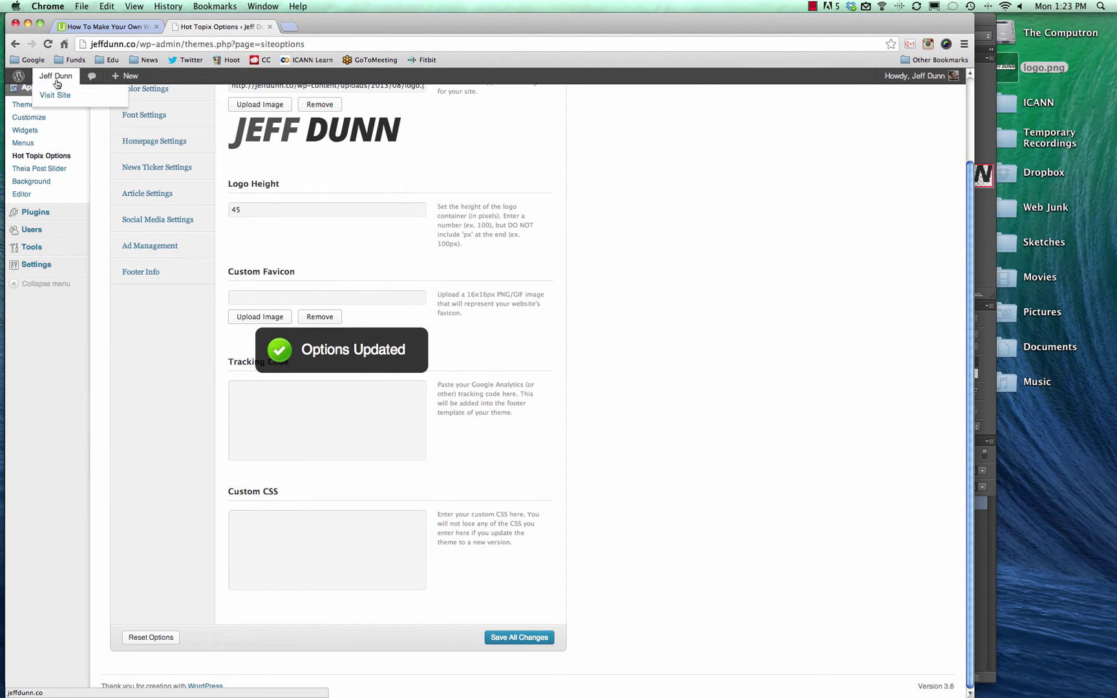
right_click(44, 95)
left_click(71, 96)
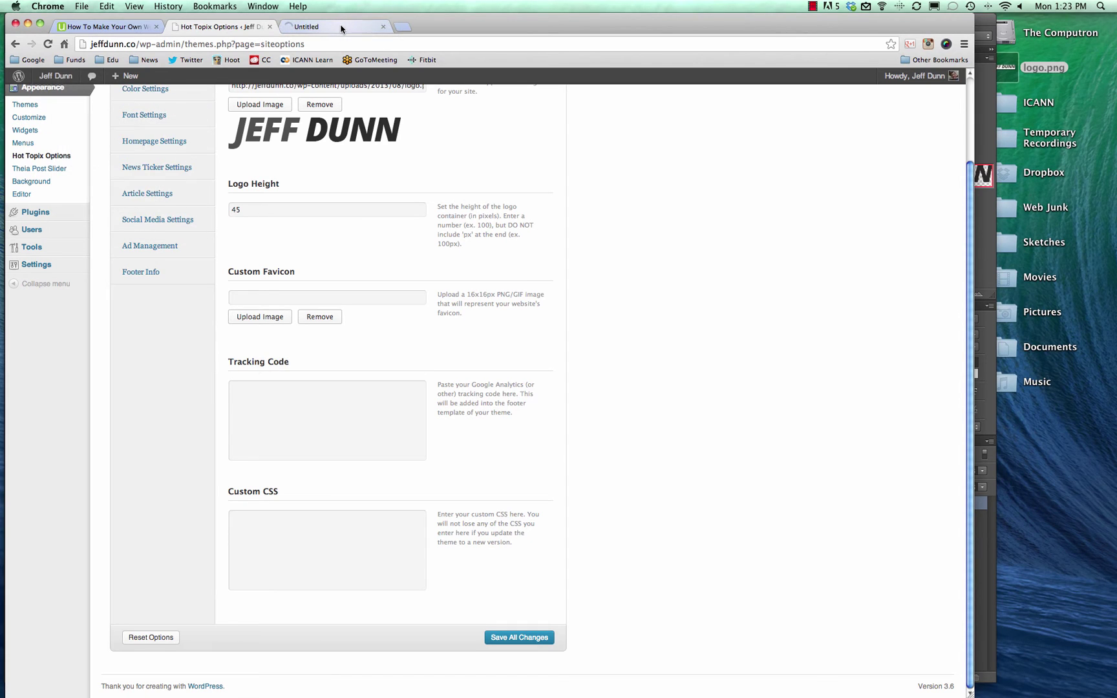
- View the homepage in the new tab and scroll to check the JEFF DUNN header logo
left_click(343, 26)
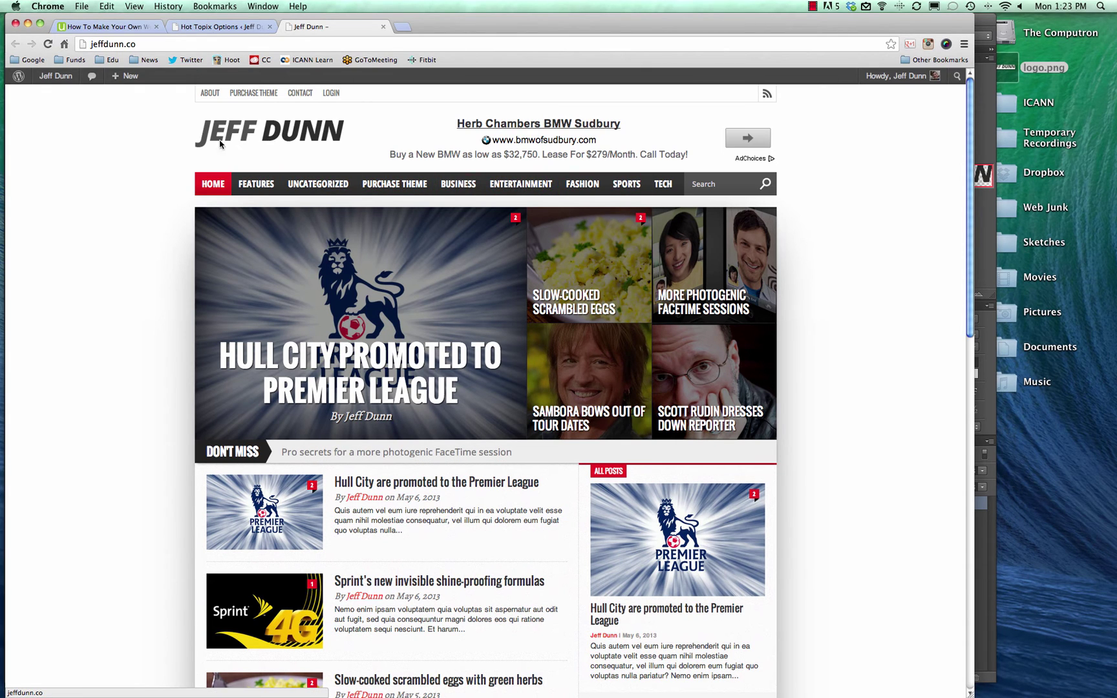
scroll(147, 160, "down", 3)
scroll(149, 161, "up", 3)
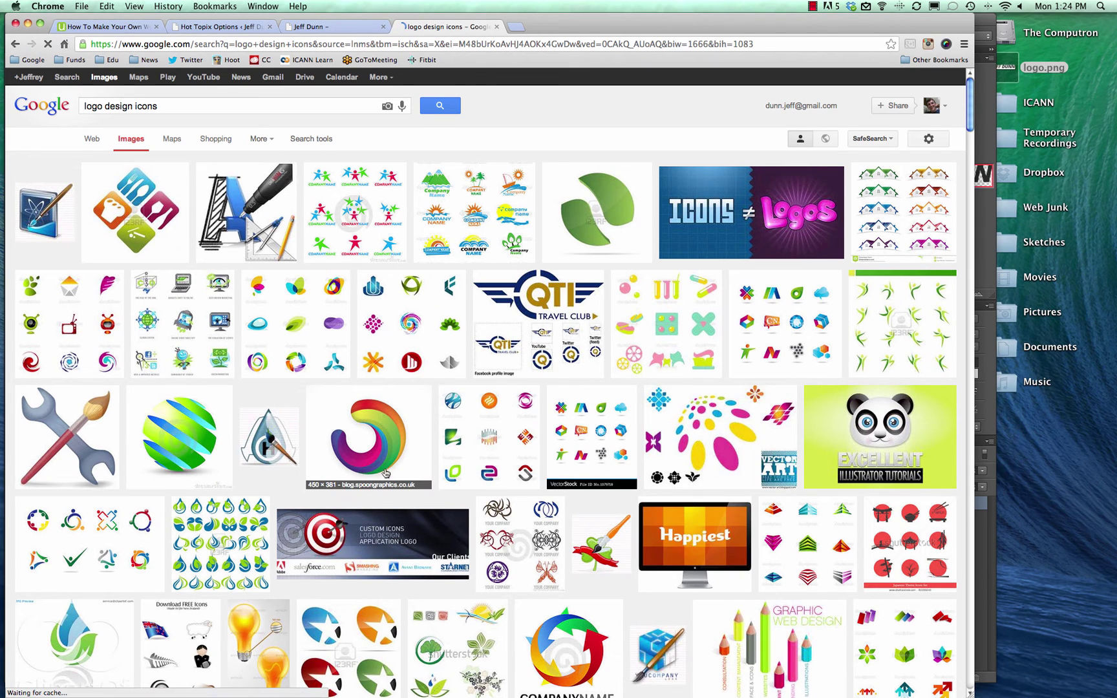
- Preview the colourful swirl logo in Google Images, then return to the Jeff Dunn site tab
left_click(389, 441)
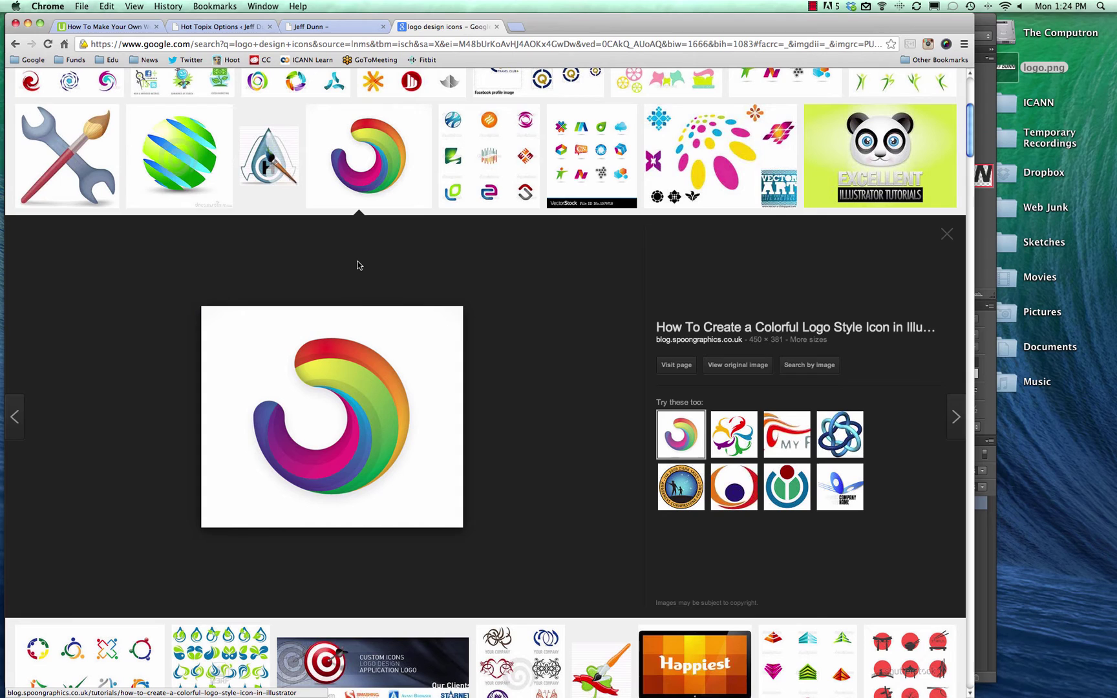
scroll(366, 432, "down", 4)
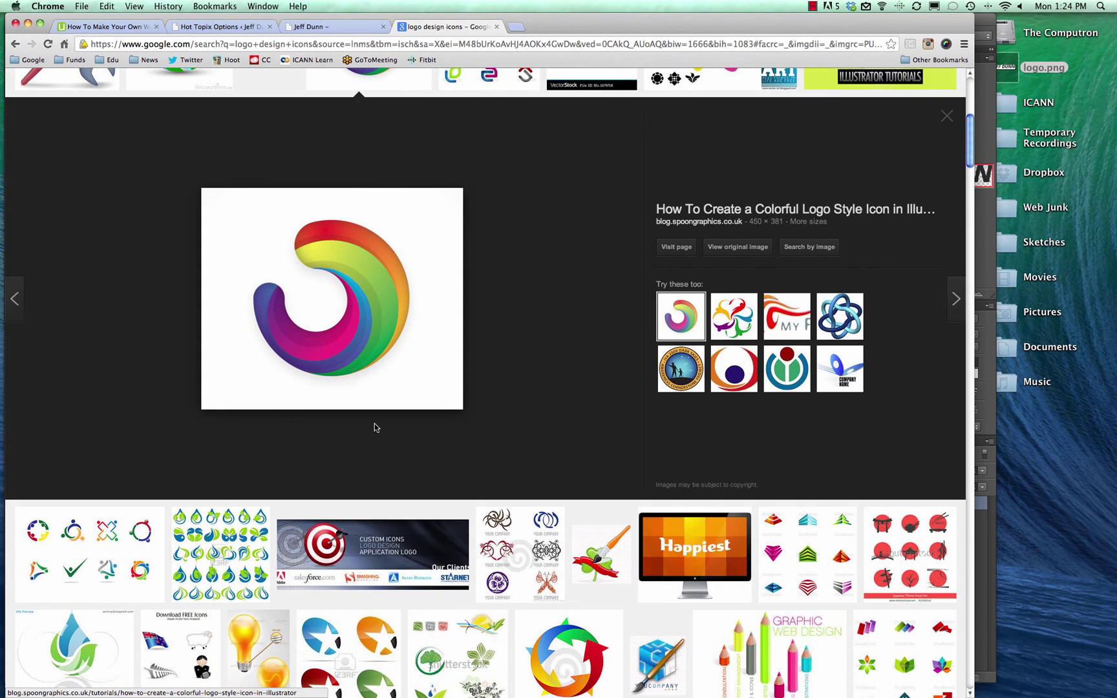
scroll(360, 313, "up", 10)
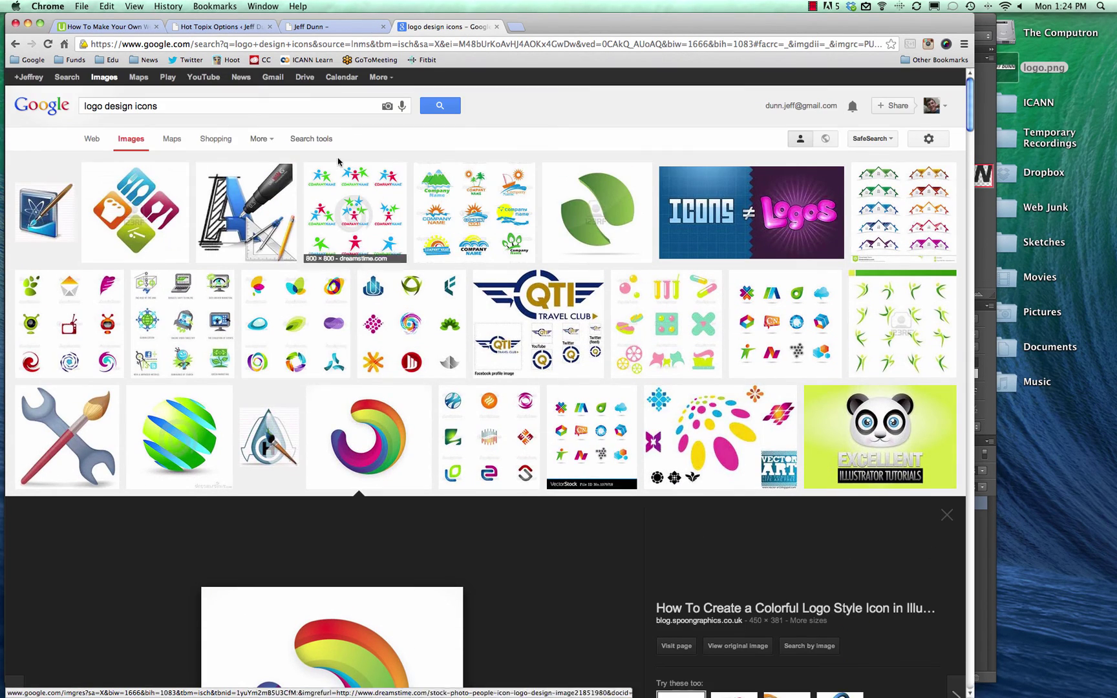
left_click(327, 26)
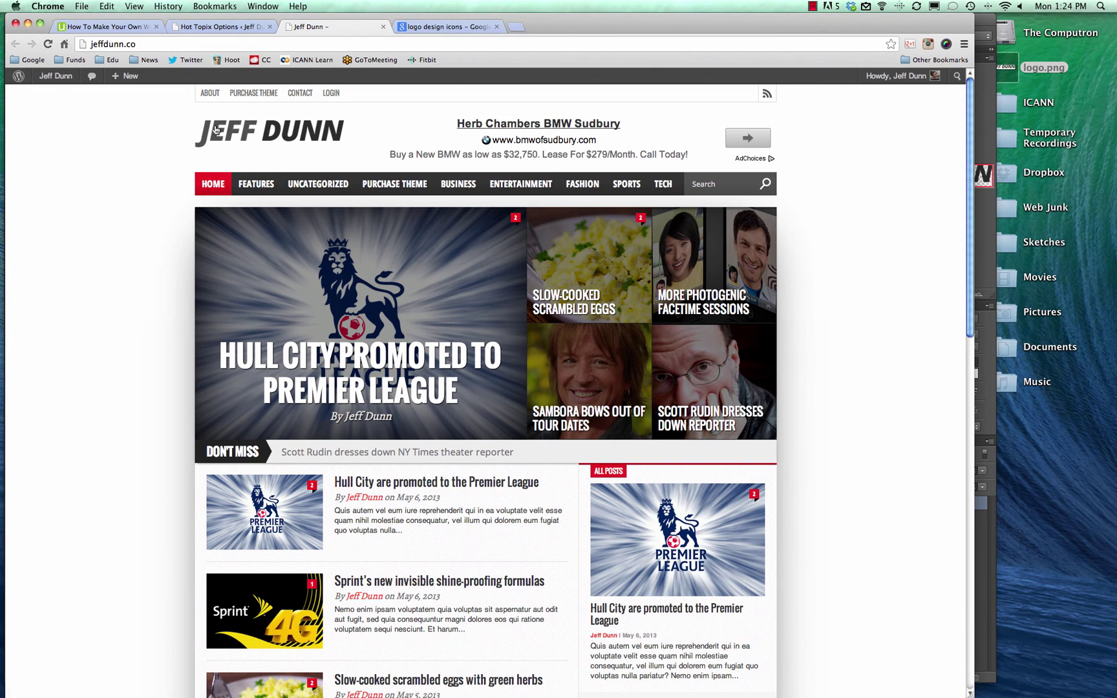
- In Photoshop, switch Image > Canvas Size units to Pixels to read the 298 × 55 px canvas
left_click(987, 108)
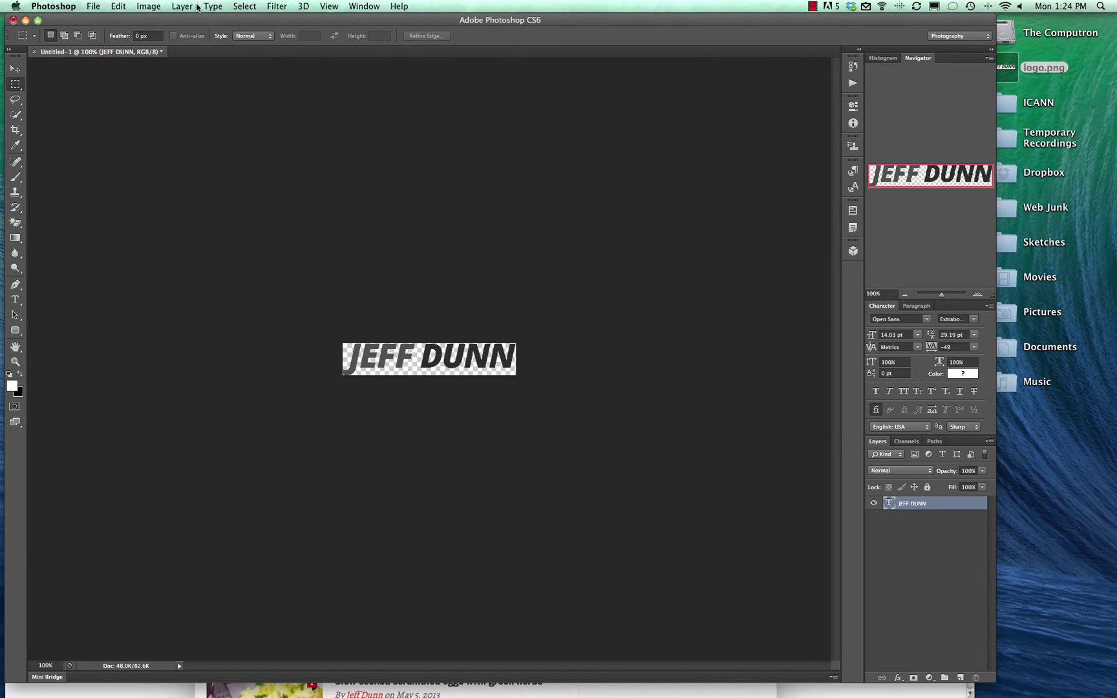
left_click(149, 6)
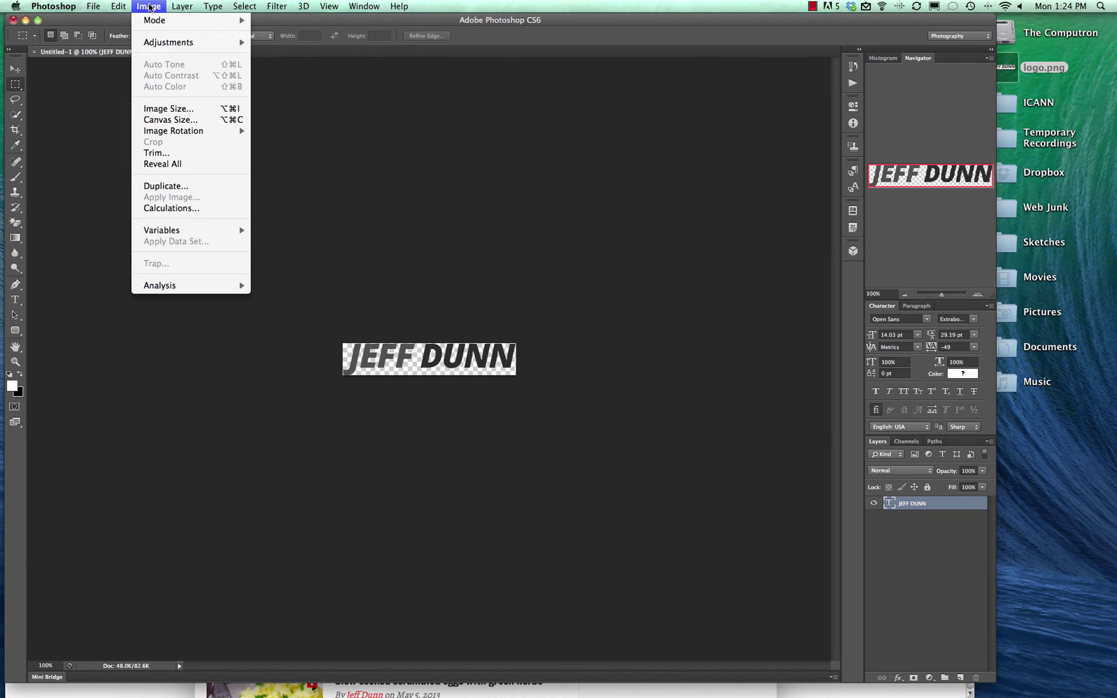
left_click(192, 123)
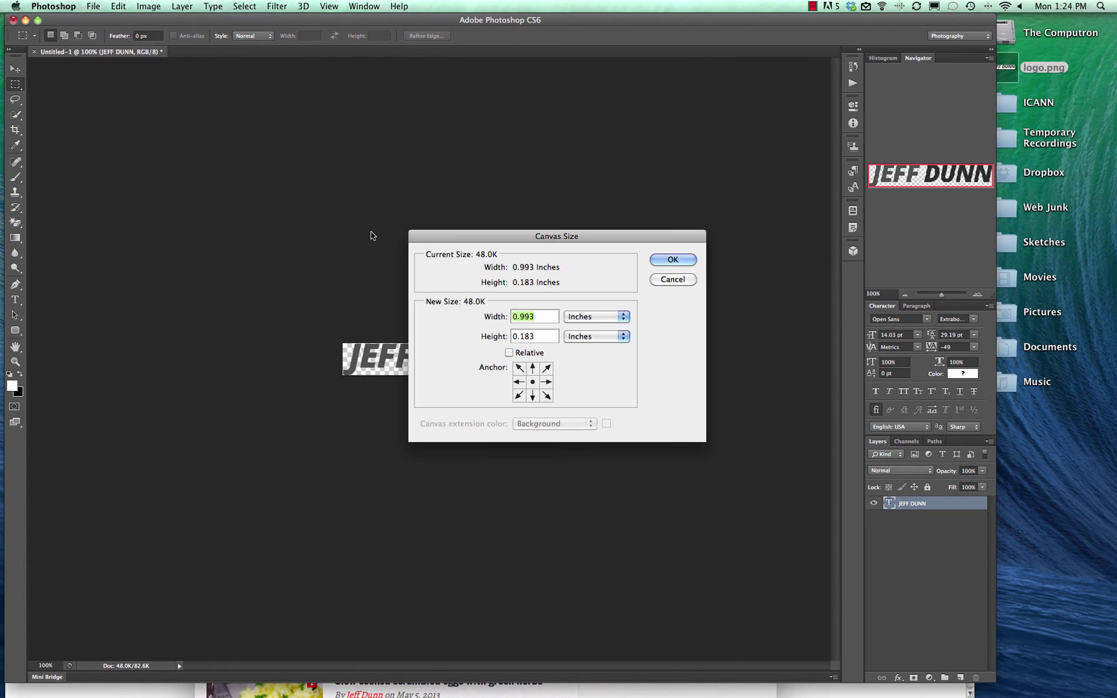
left_click(570, 313)
left_click(590, 307)
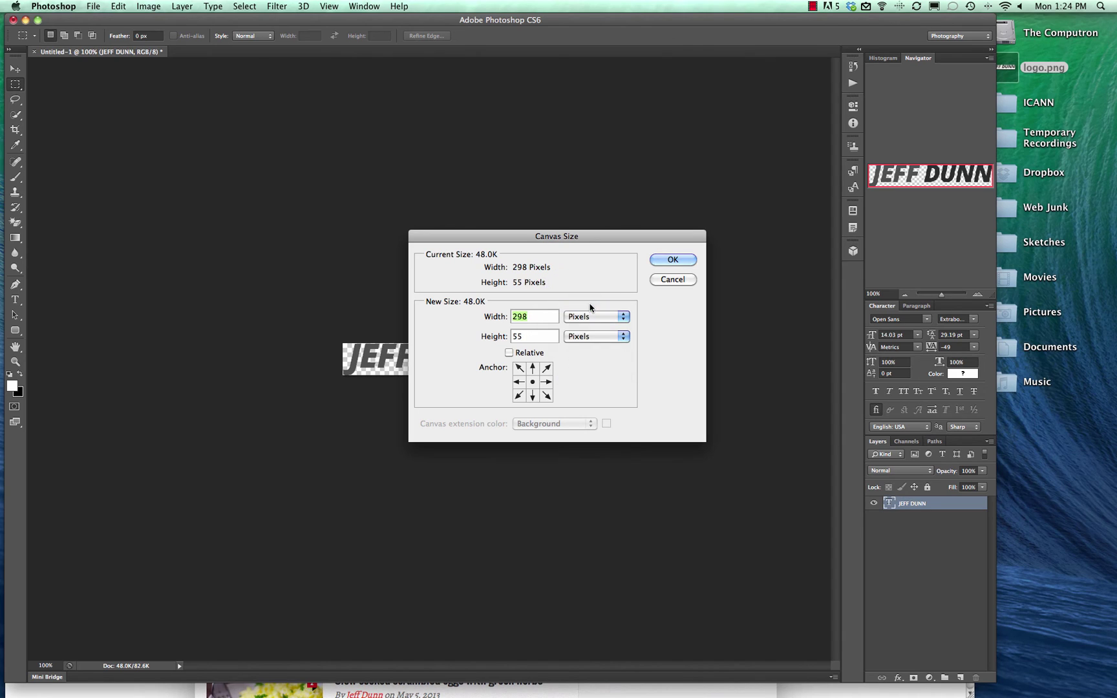
left_click(533, 317)
- Cancel Canvas Size, switch to the browser, and narrow then widen its window to check the logo
left_click(690, 282)
key("F3")
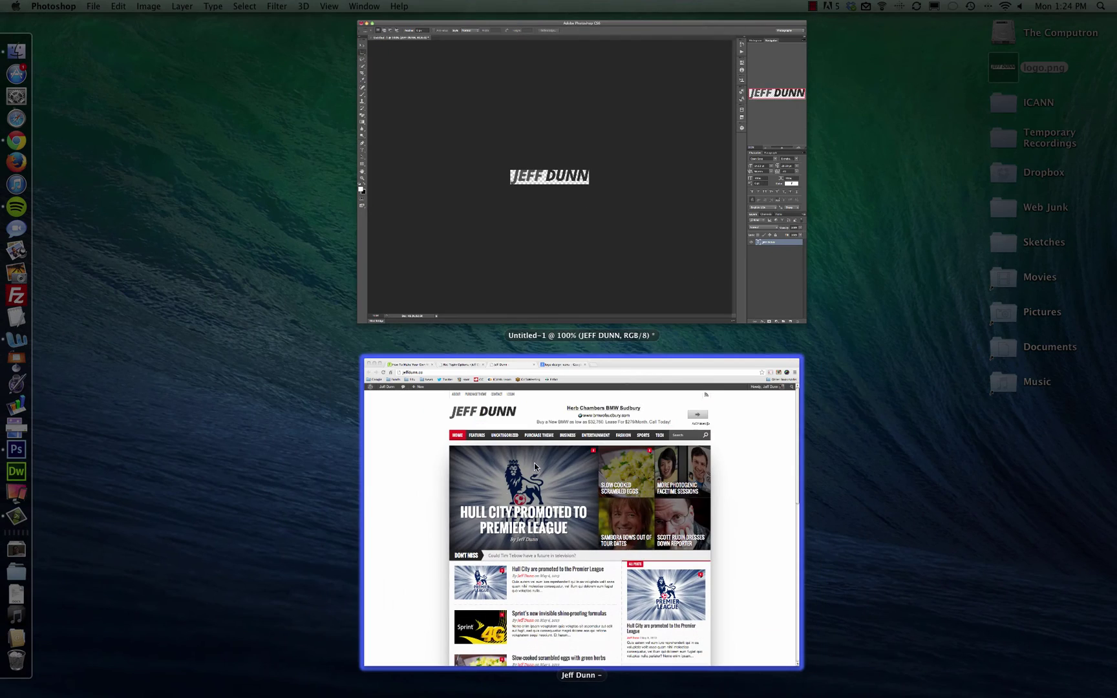
left_click(534, 463)
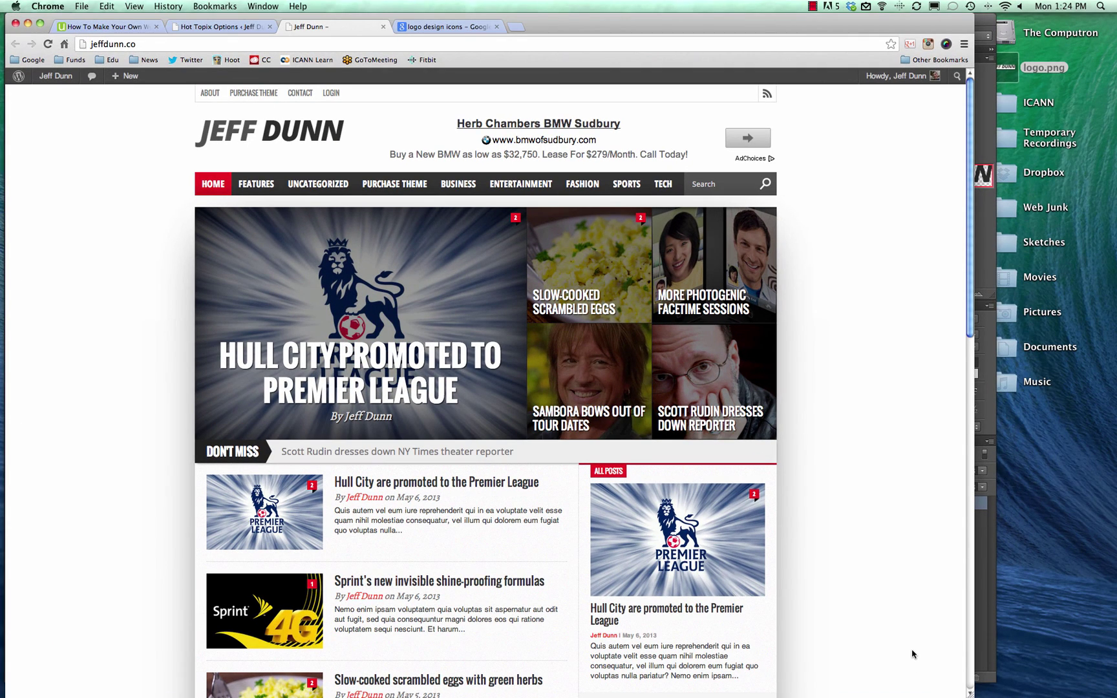
left_click_drag(972, 694, 223, 690)
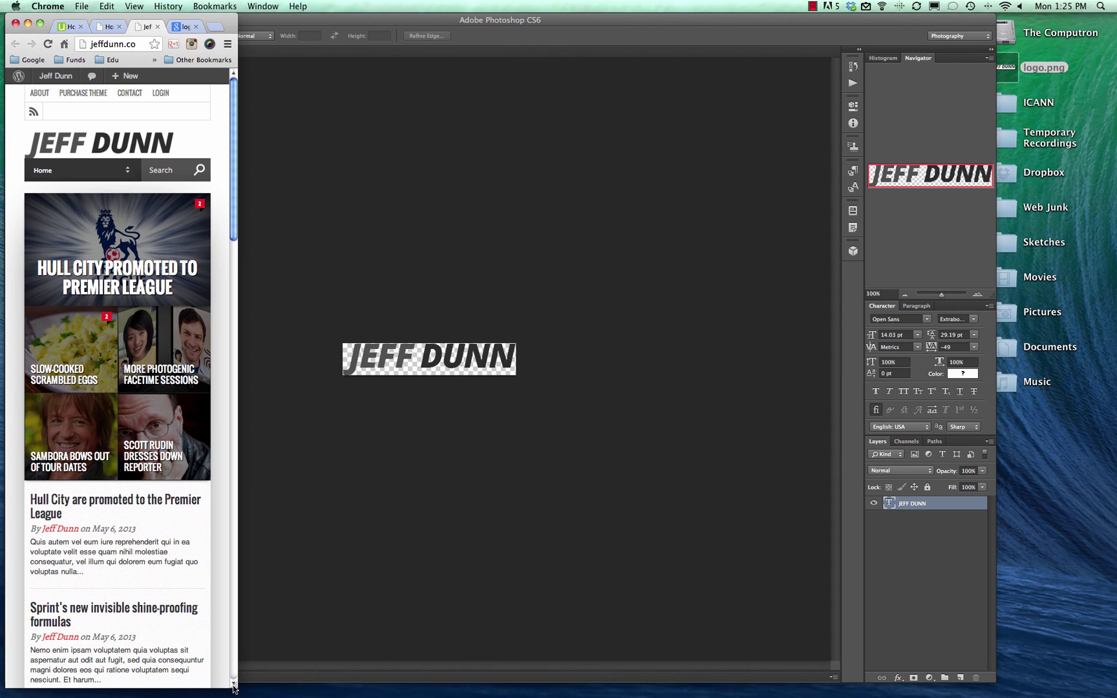
left_click_drag(234, 687, 765, 683)
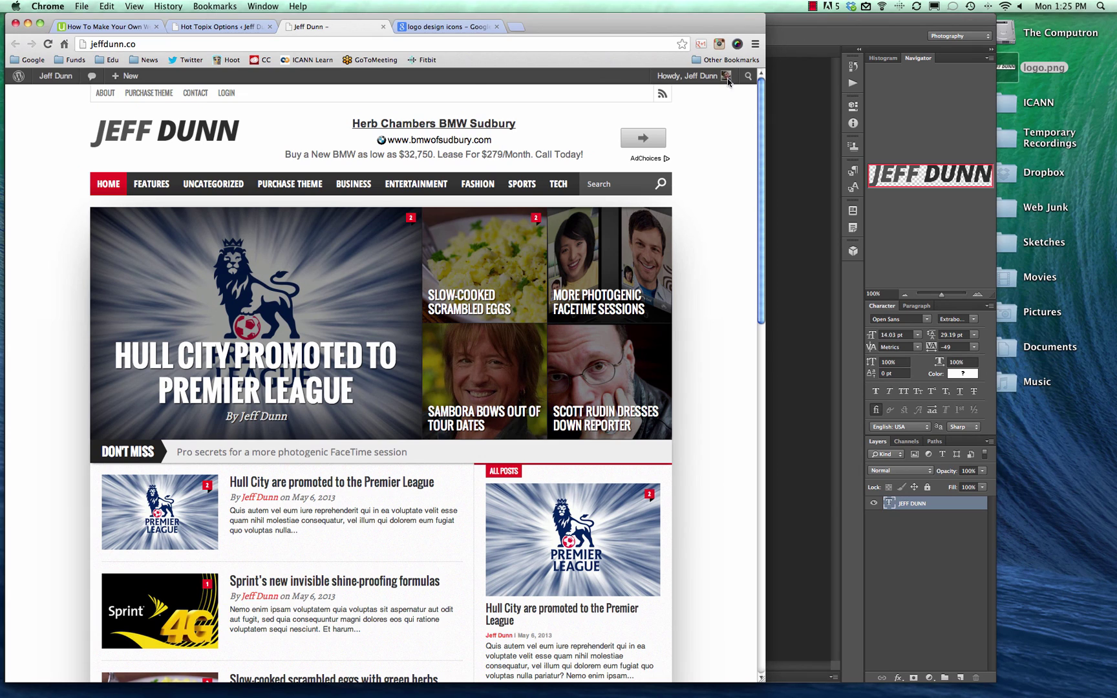